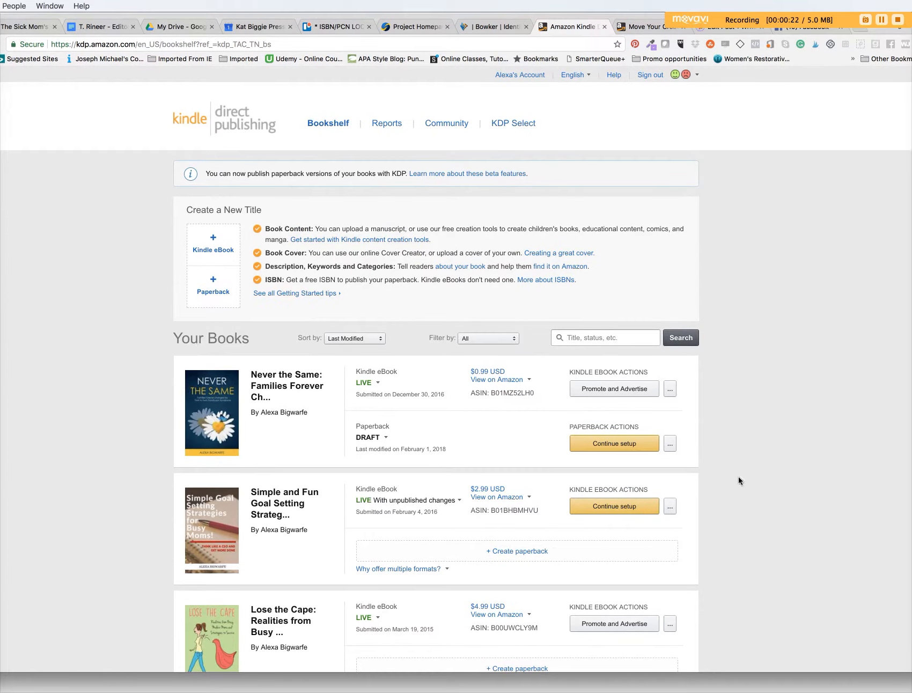
# Continue the setup of the draft paperback edition of Never the Same from the bookshelf.
pyautogui.moveTo(453, 504)
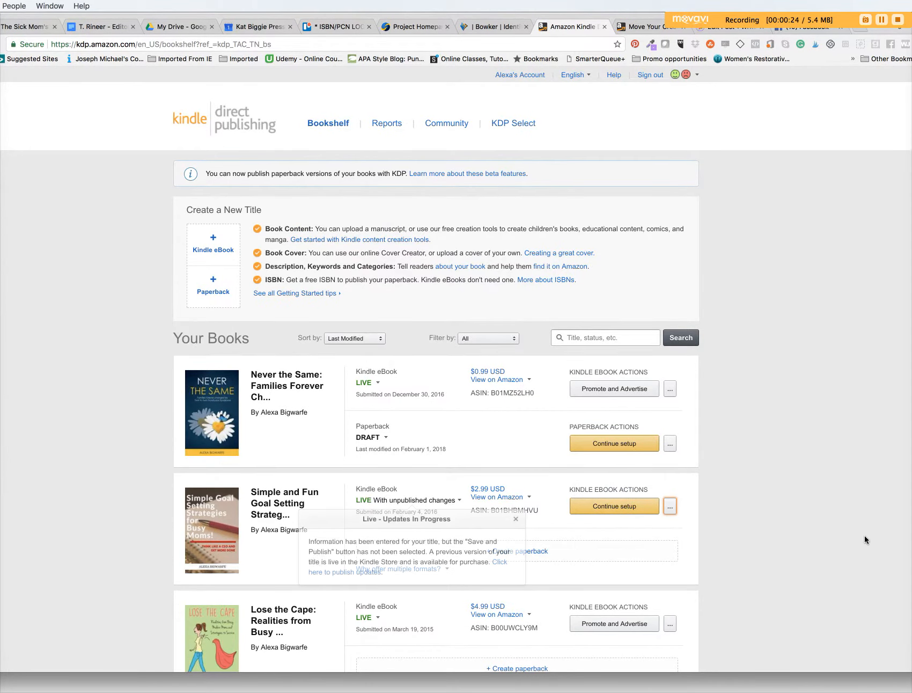
pyautogui.scroll(-5, 805, 531)
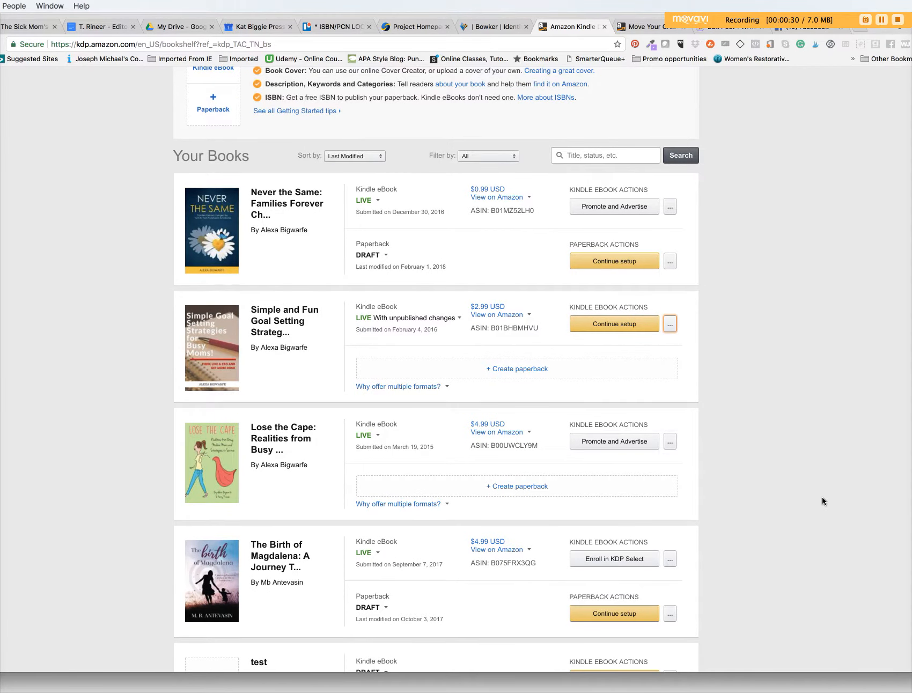
pyautogui.scroll(3, 823, 499)
pyautogui.scroll(3, 822, 497)
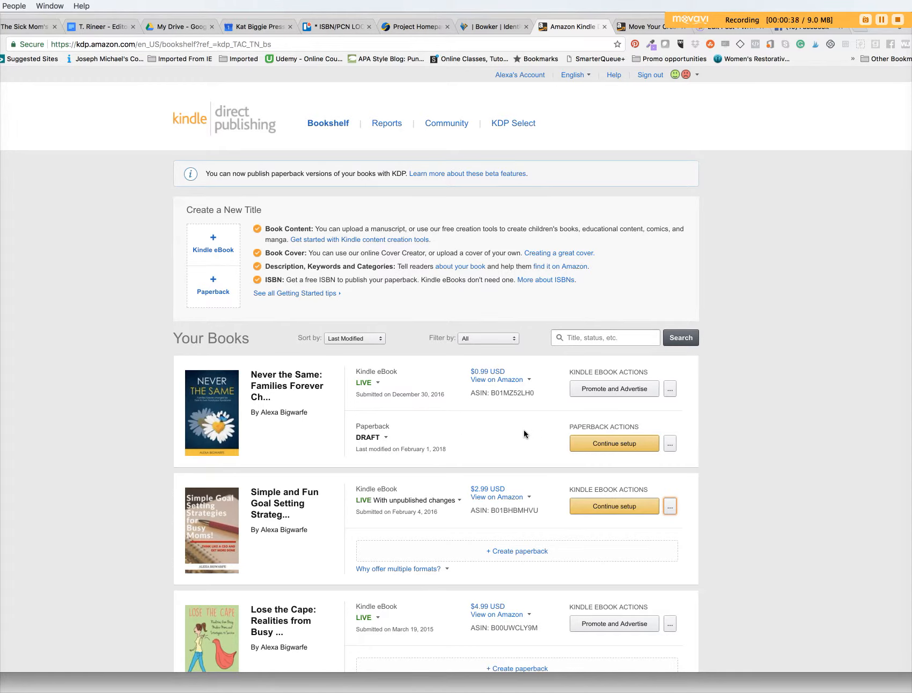
pyautogui.scroll(-1, 522, 424)
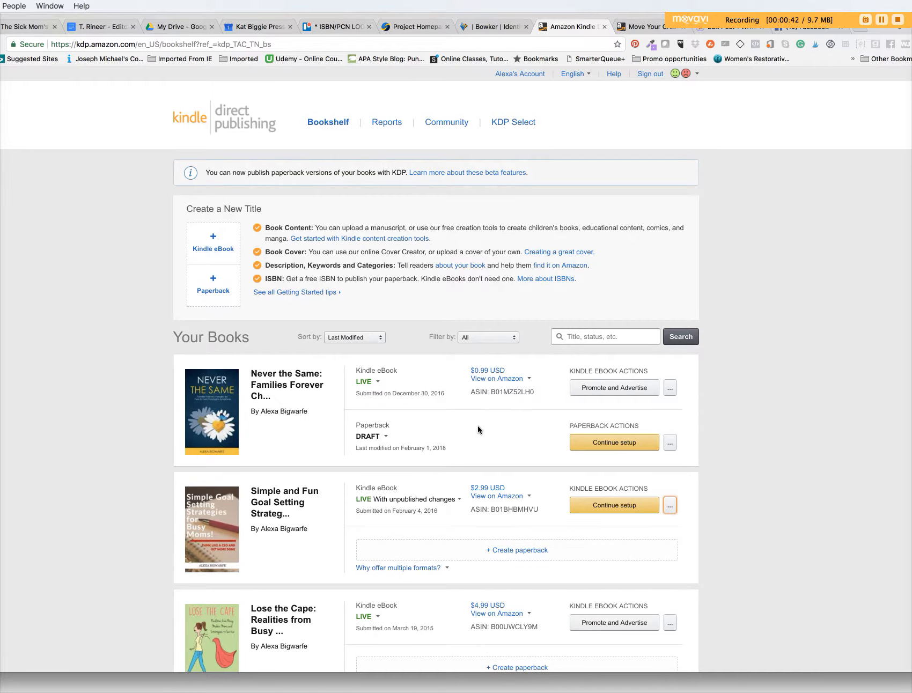
pyautogui.scroll(-2, 483, 429)
pyautogui.click(509, 435)
pyautogui.click(547, 623)
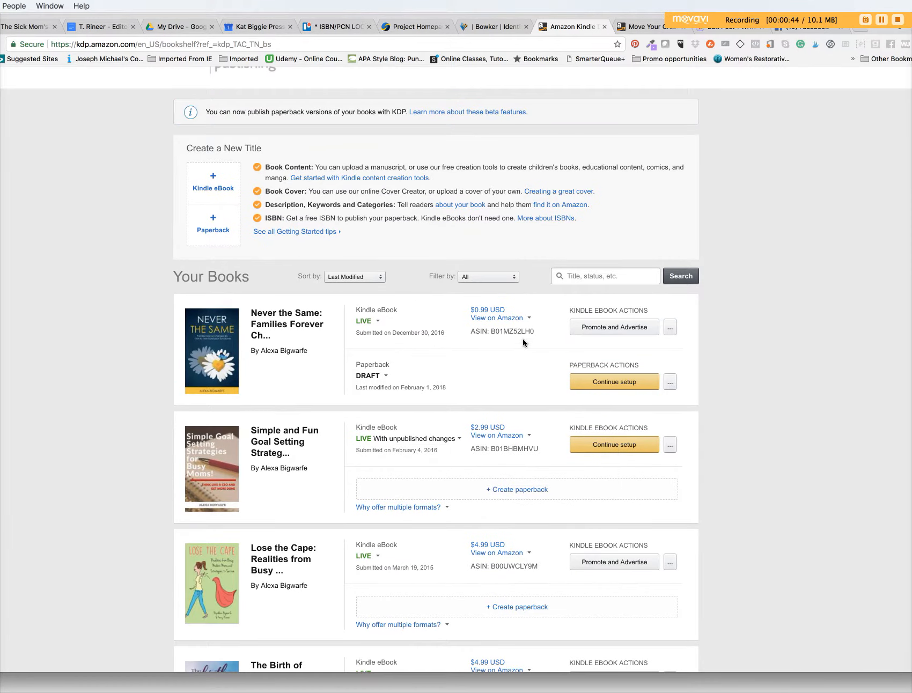
pyautogui.scroll(3, 523, 338)
pyautogui.click(599, 443)
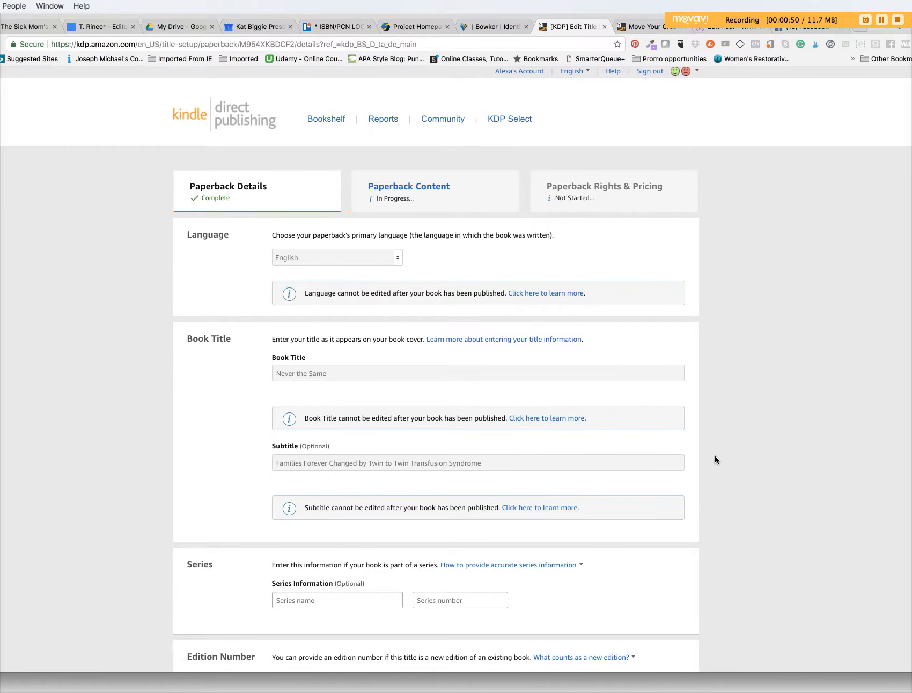
# Review the Paperback Details page, from language, title and author through description, keywords, categories, adult content and the CreateSpace question.
pyautogui.scroll(-1, 715, 456)
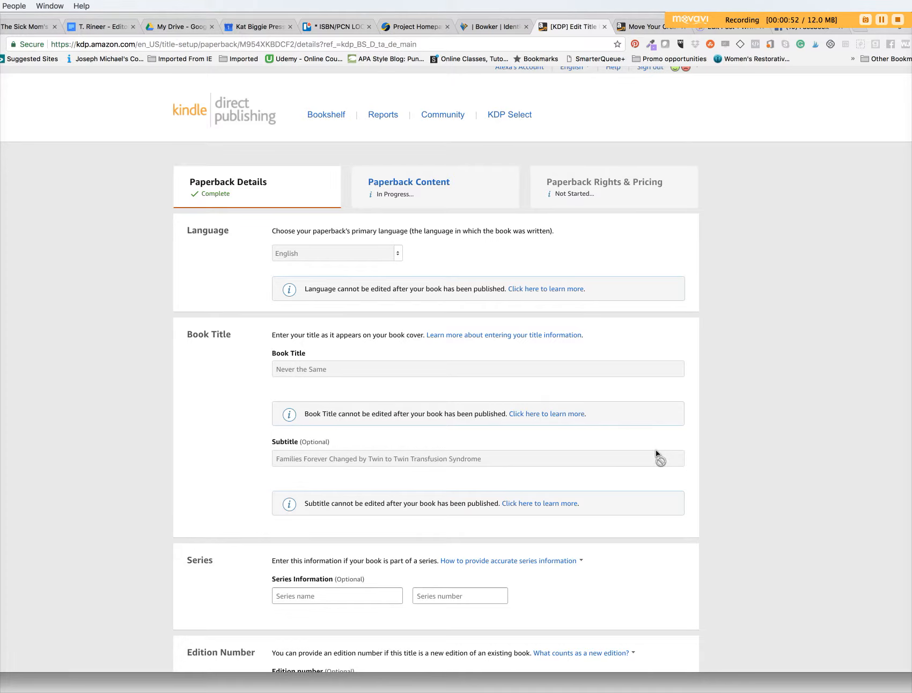
pyautogui.scroll(-3, 656, 450)
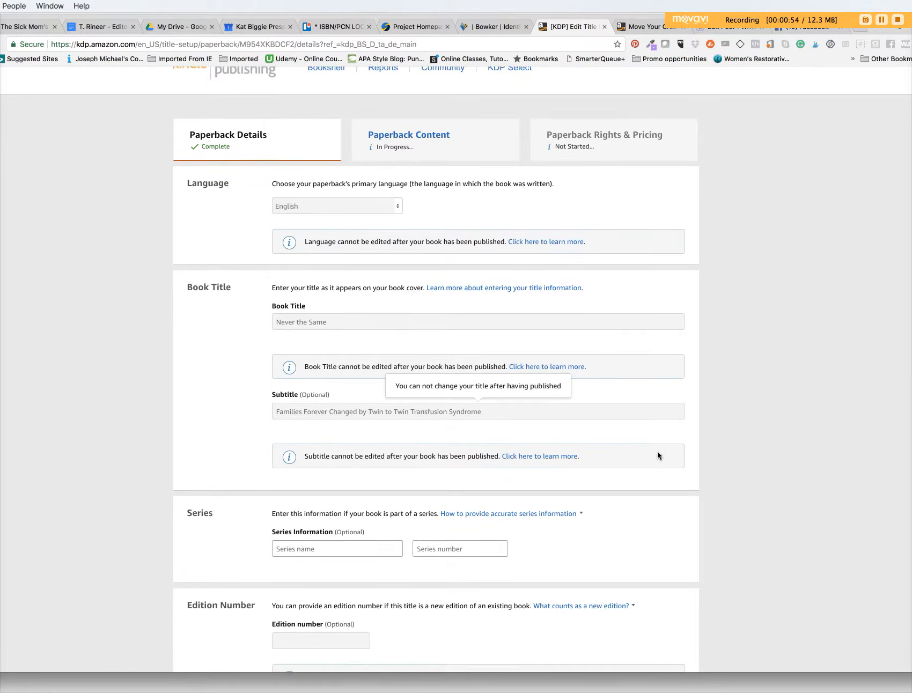
pyautogui.scroll(-10, 658, 455)
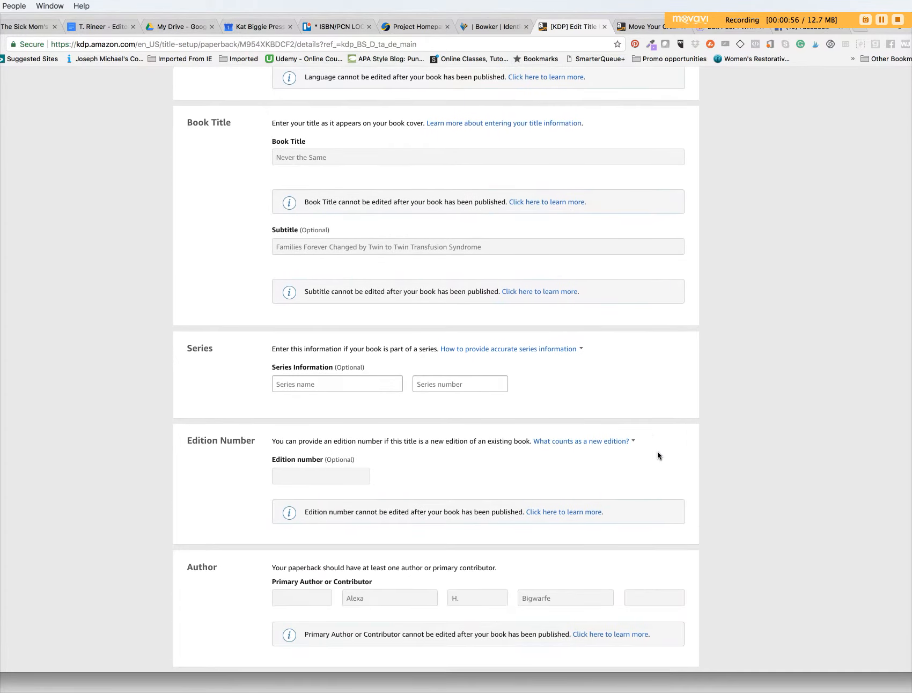
pyautogui.scroll(10, 658, 451)
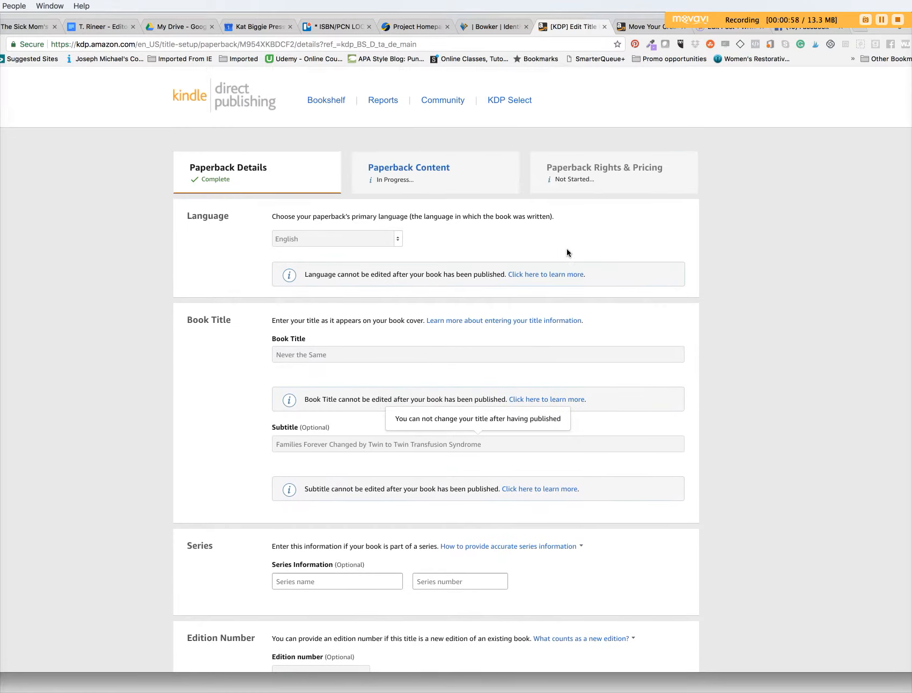
pyautogui.scroll(-8, 629, 454)
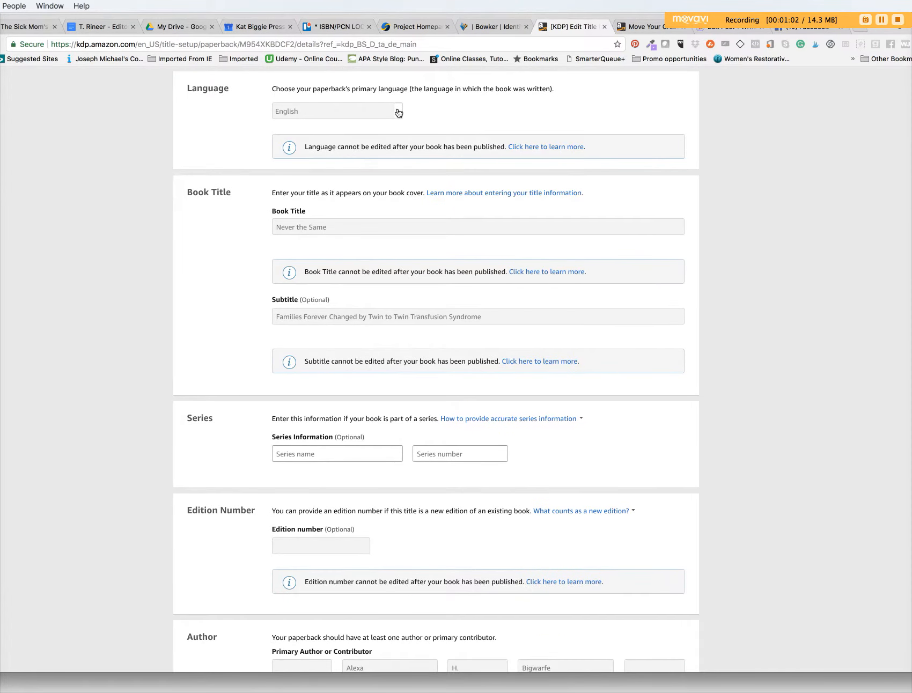
pyautogui.scroll(-20, 646, 334)
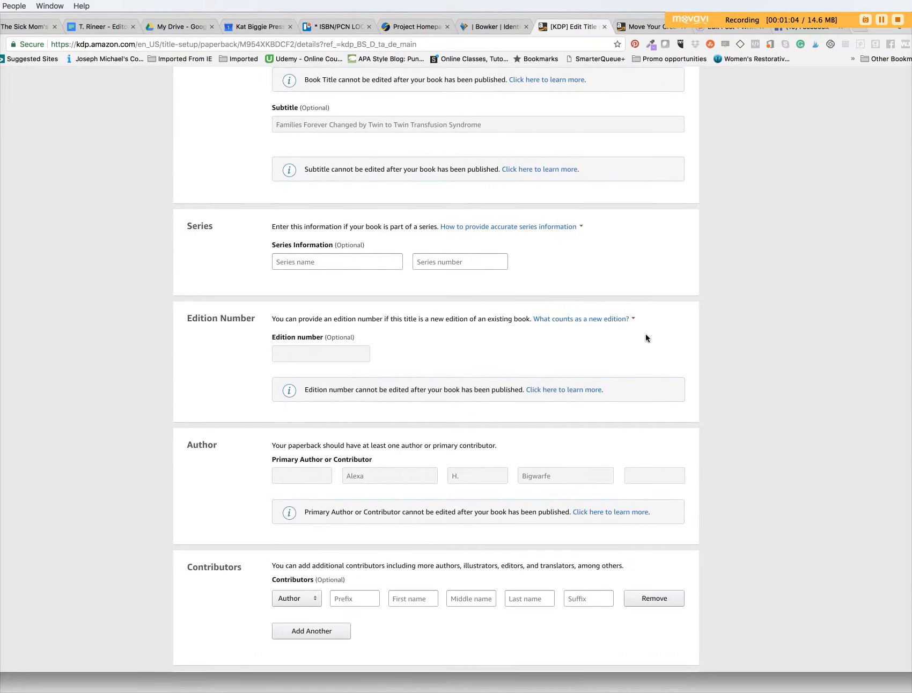
pyautogui.scroll(-5, 646, 338)
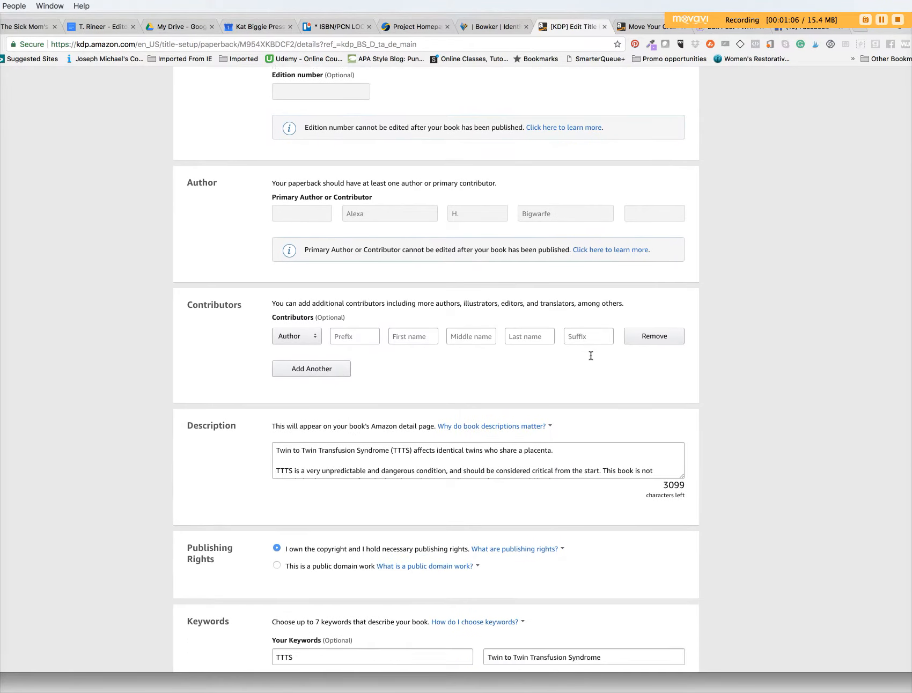
pyautogui.scroll(-5, 616, 336)
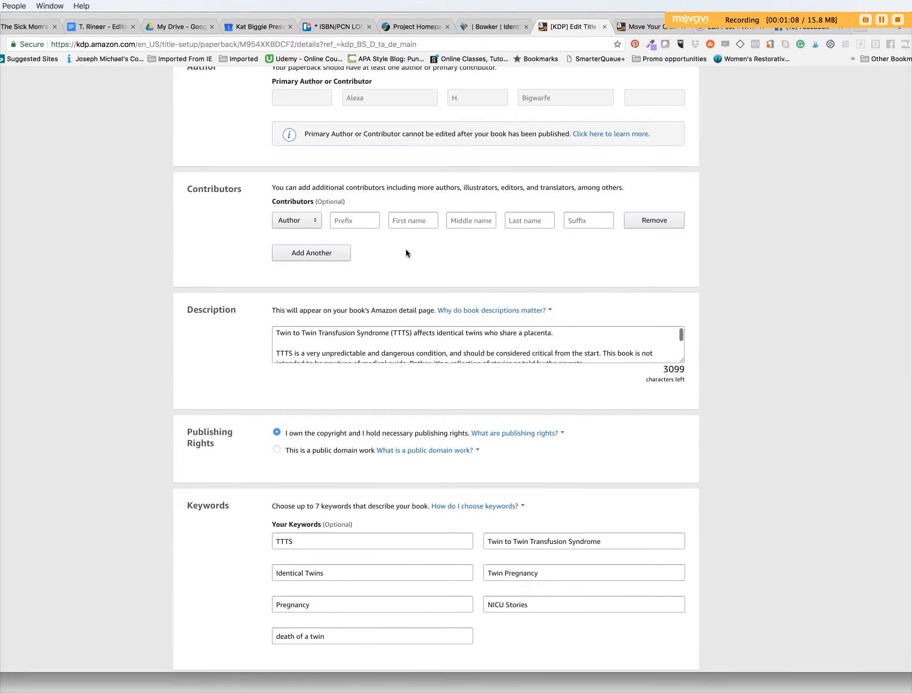
pyautogui.scroll(-20, 499, 350)
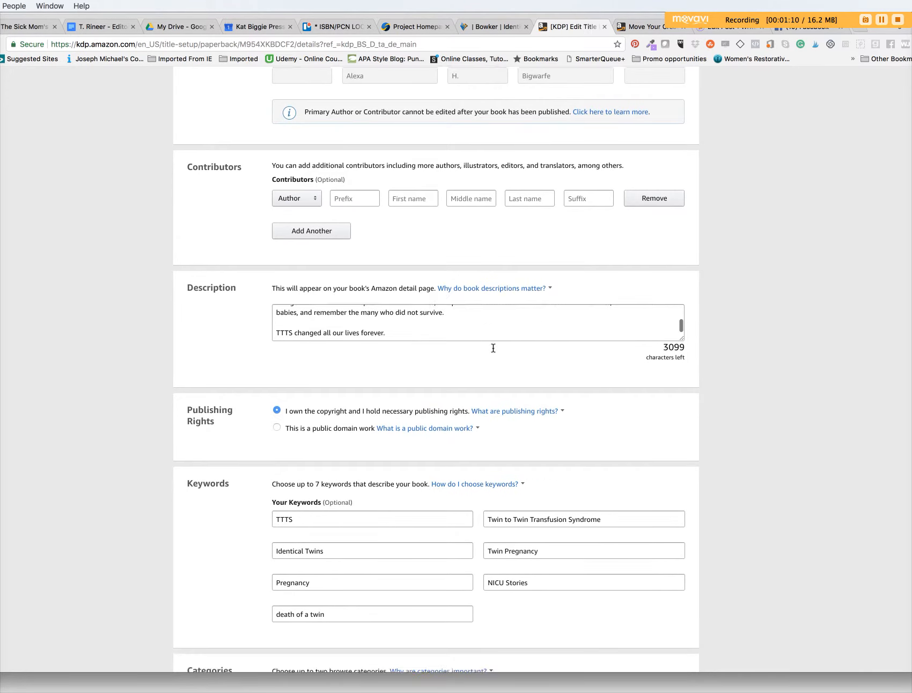
pyautogui.scroll(-5, 493, 349)
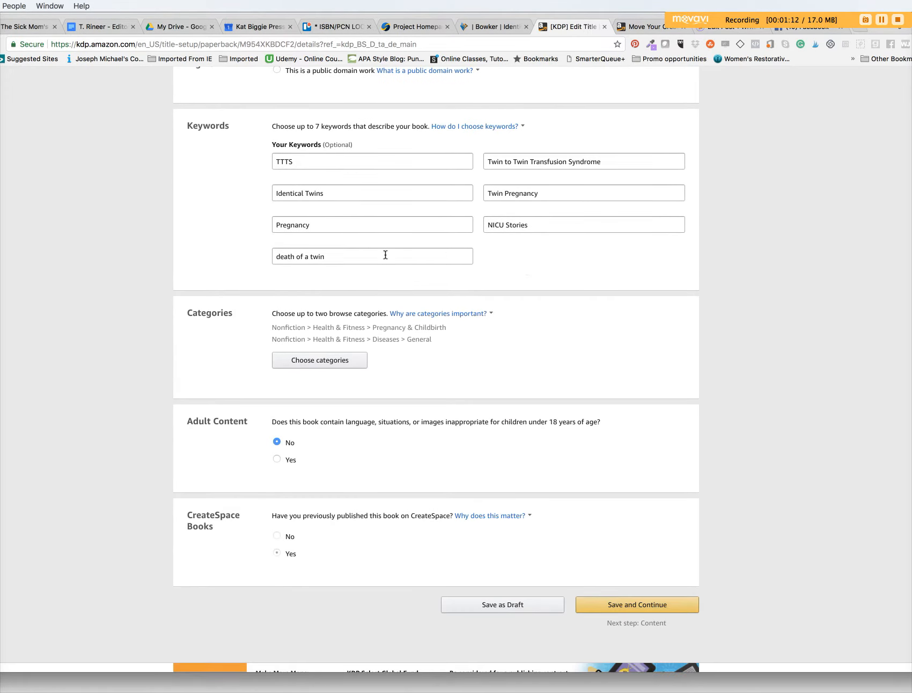
pyautogui.scroll(-6, 602, 318)
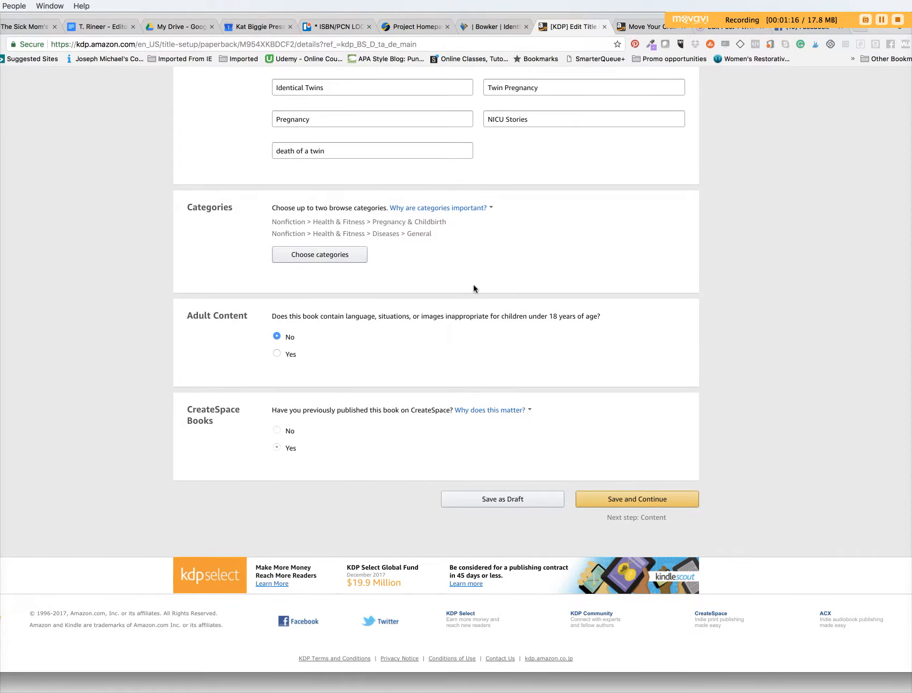
# Answer Yes to the Adult Content question about material inappropriate for children under 18.
pyautogui.scroll(1, 369, 343)
pyautogui.scroll(-1, 399, 345)
pyautogui.click(276, 353)
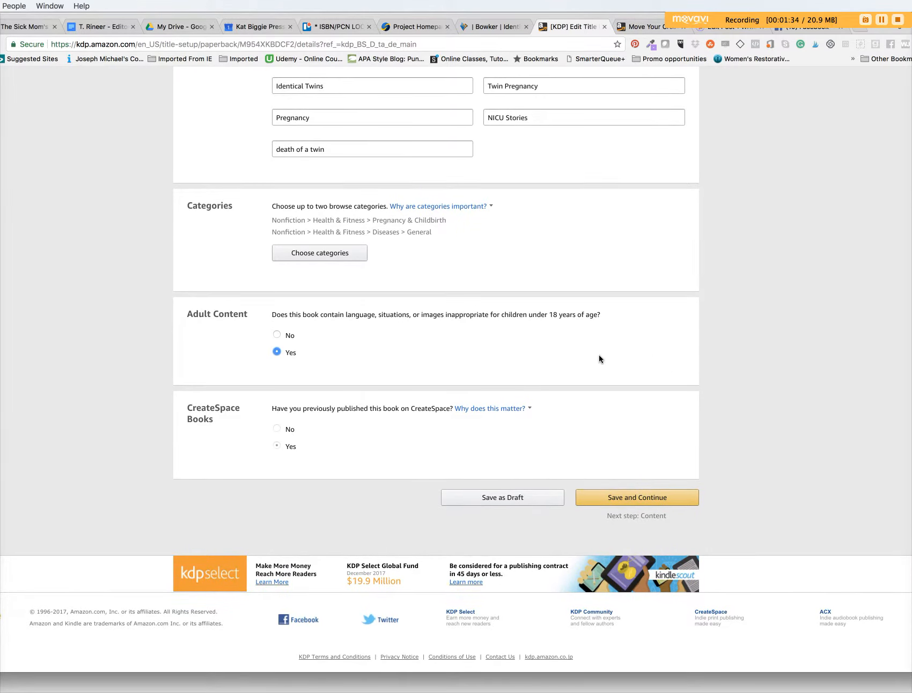
# View the explanation of why previous CreateSpace publication matters, and save the paperback details to continue to the content page.
pyautogui.scroll(15, 601, 355)
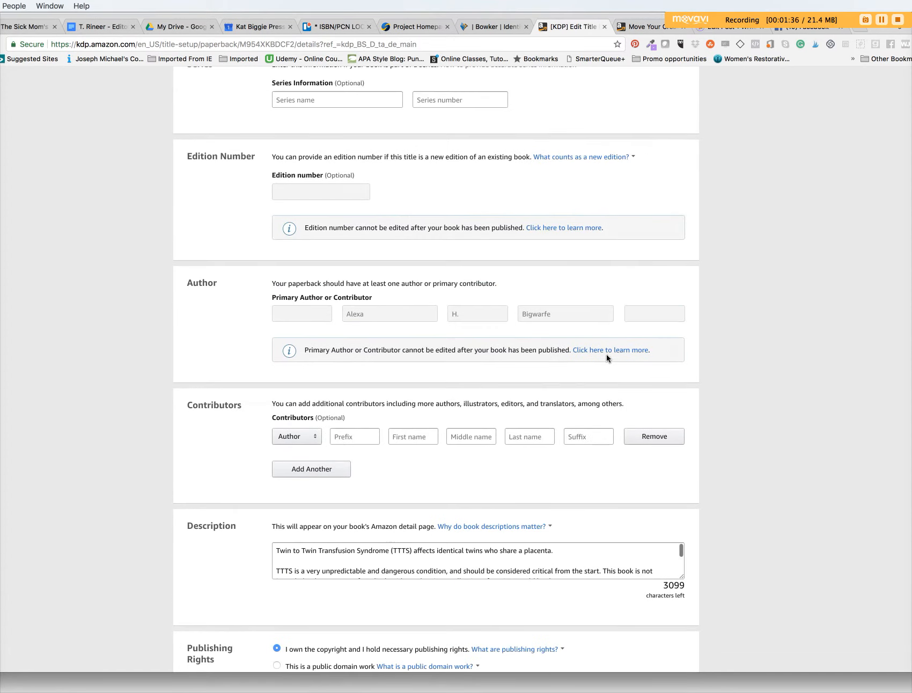
pyautogui.scroll(10, 607, 356)
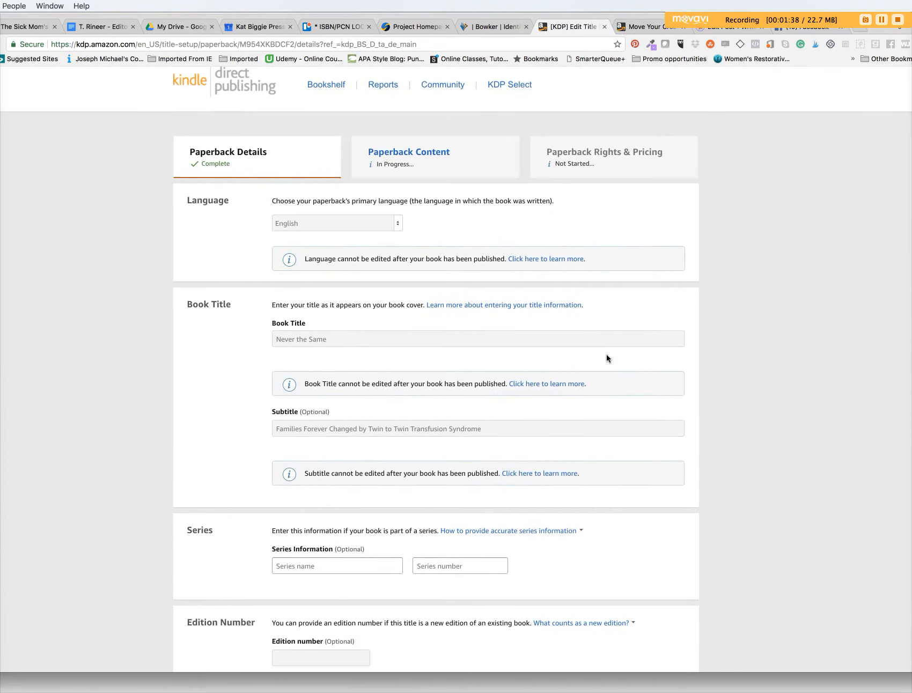
pyautogui.scroll(-14, 607, 358)
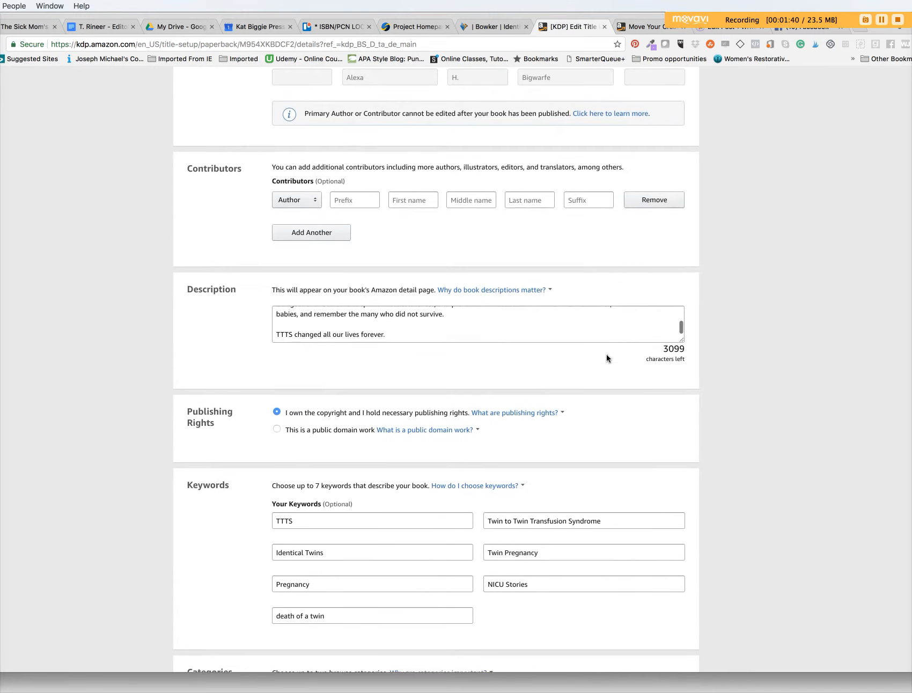
pyautogui.scroll(-12, 607, 358)
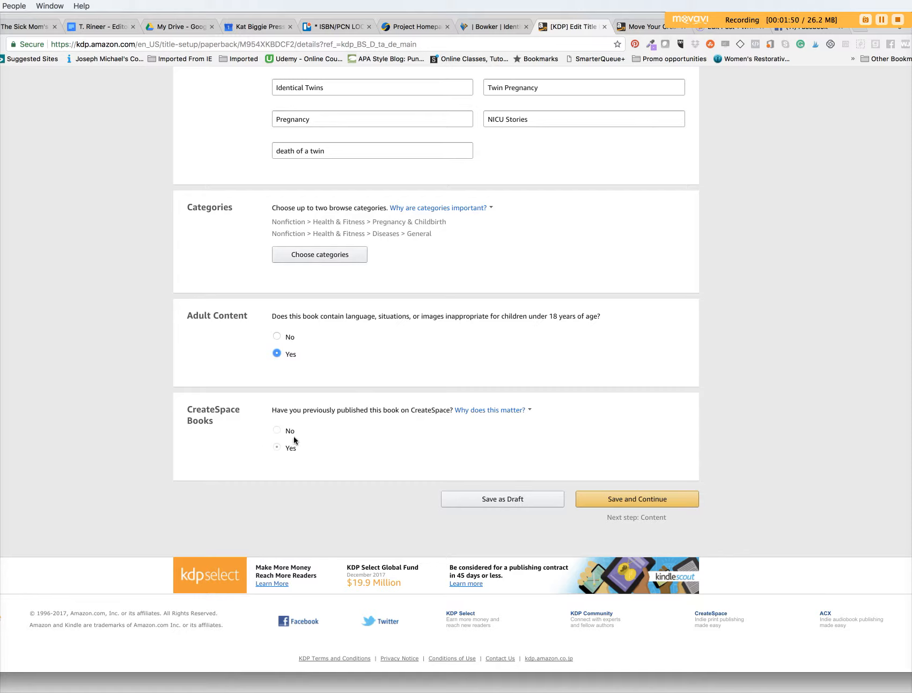
pyautogui.click(495, 411)
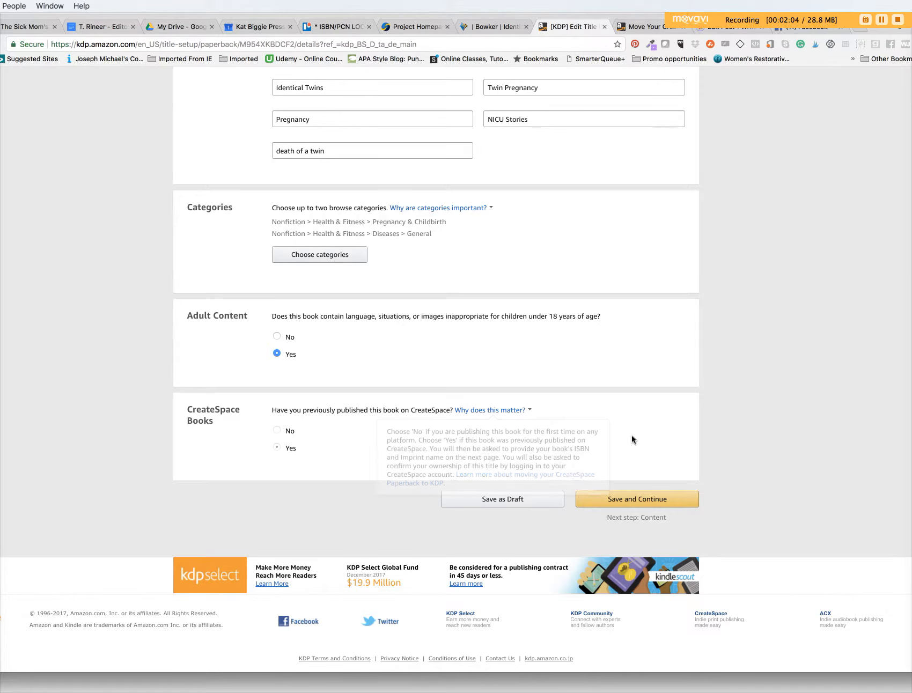
pyautogui.click(608, 502)
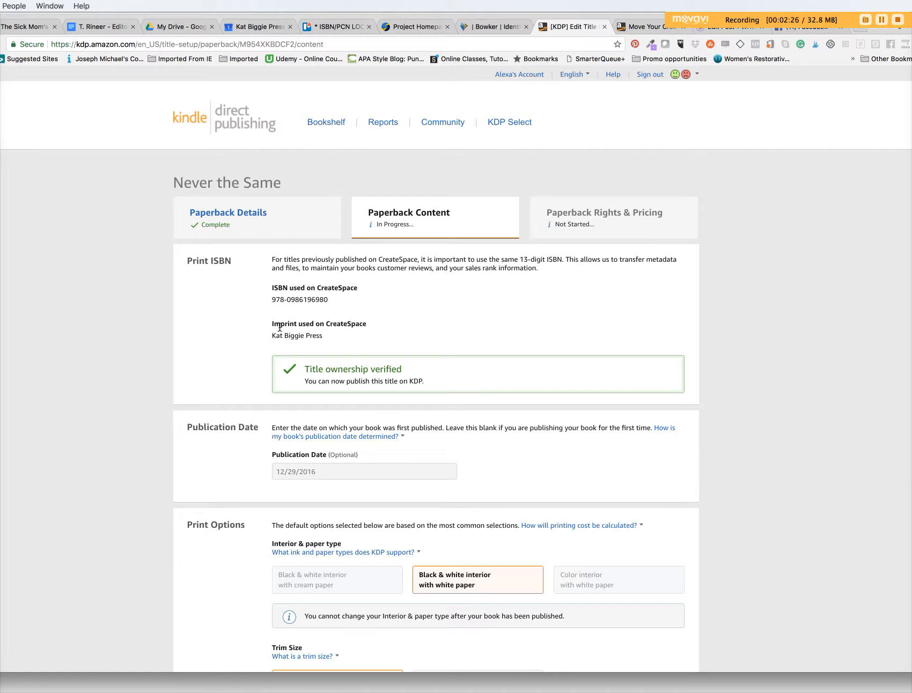
# Examine the print ISBN, imprint, title ownership, publication date and print options on the Paperback Content page.
pyautogui.scroll(-1, 541, 367)
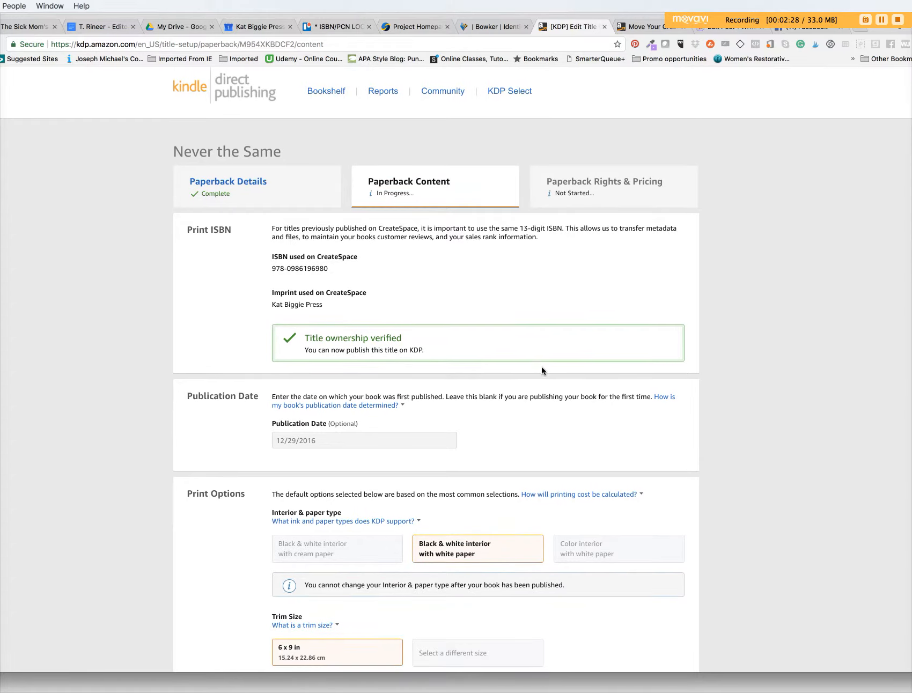
pyautogui.scroll(1, 541, 366)
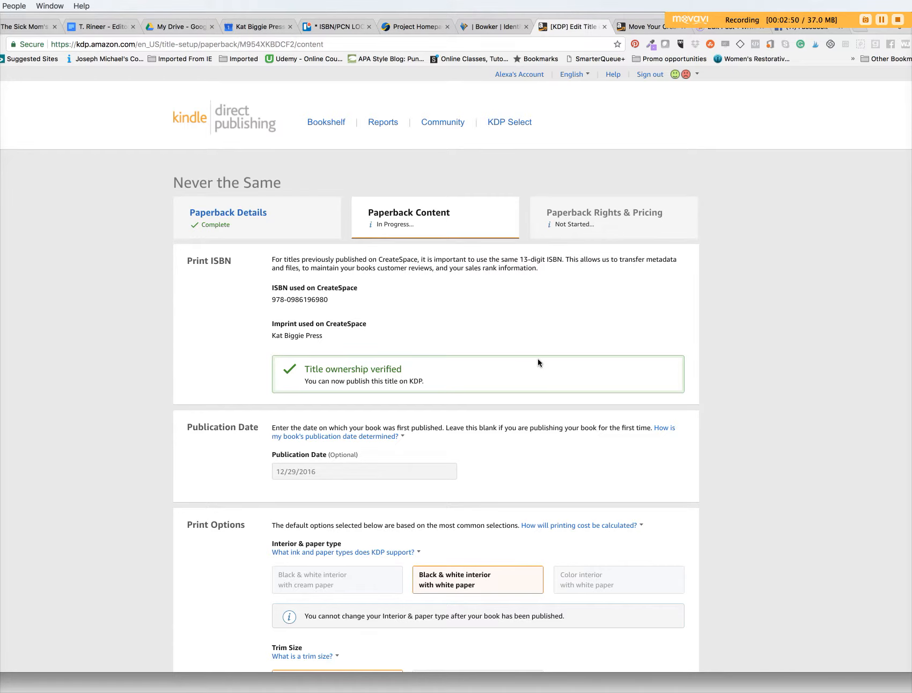
pyautogui.scroll(-3, 538, 362)
pyautogui.scroll(-2, 539, 362)
pyautogui.scroll(2, 538, 362)
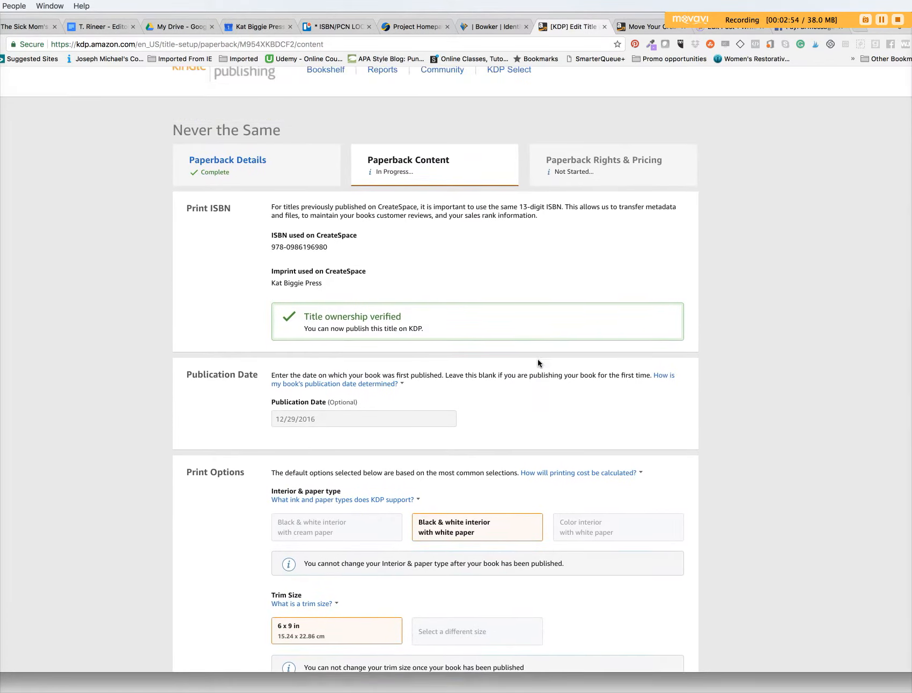
pyautogui.scroll(3, 537, 362)
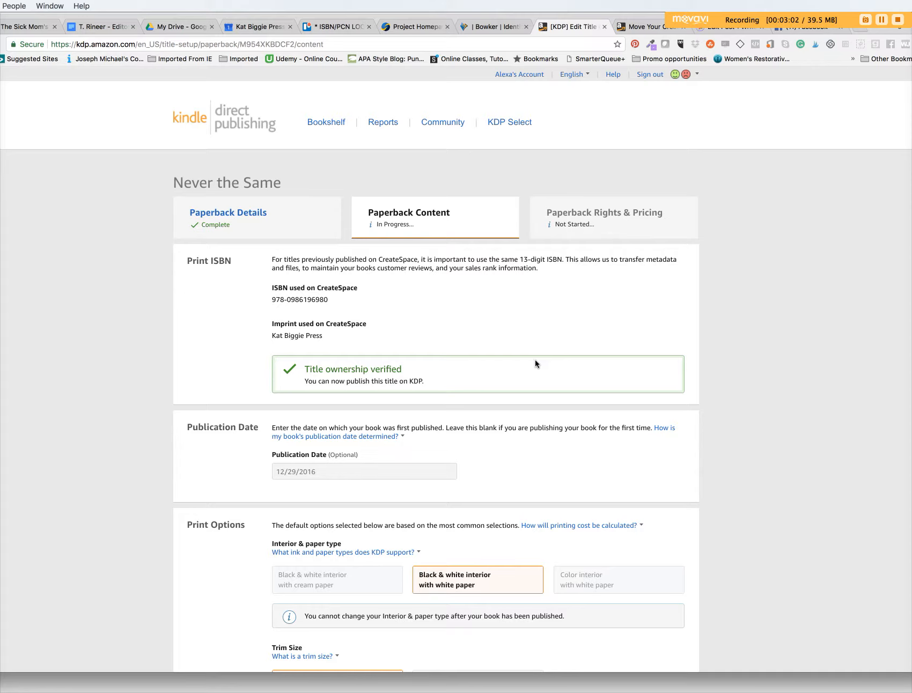
pyautogui.scroll(-1, 563, 356)
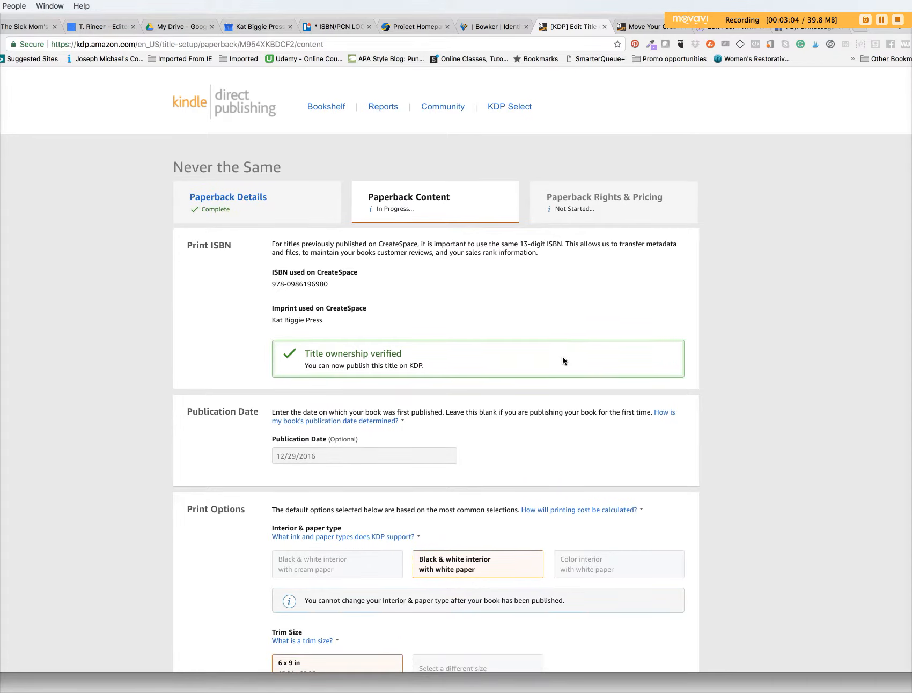
pyautogui.scroll(1, 563, 358)
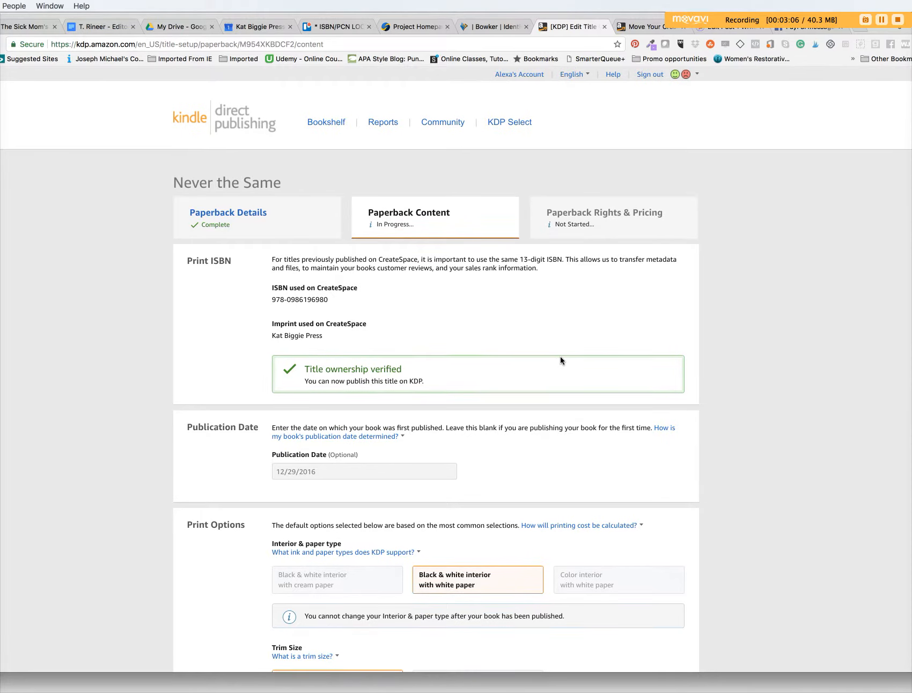
pyautogui.scroll(-1, 561, 361)
pyautogui.scroll(1, 561, 360)
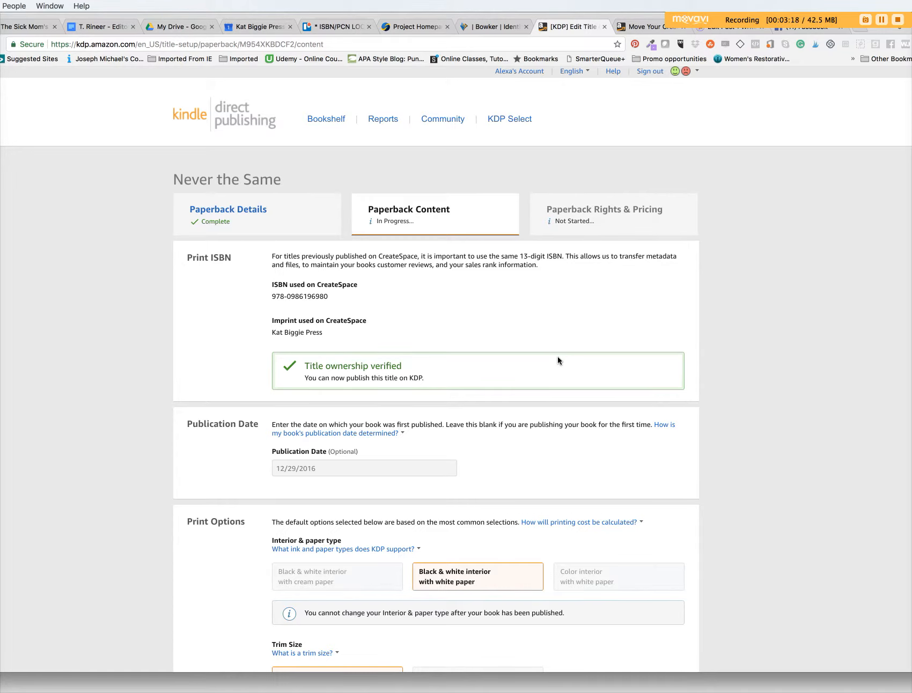
pyautogui.scroll(-1, 558, 360)
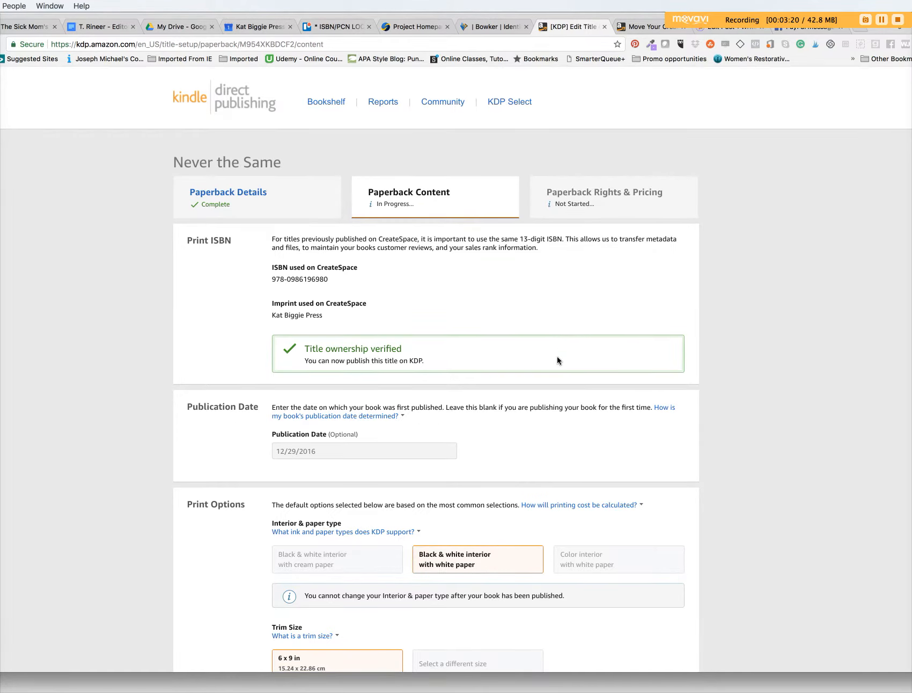
pyautogui.scroll(-1, 557, 360)
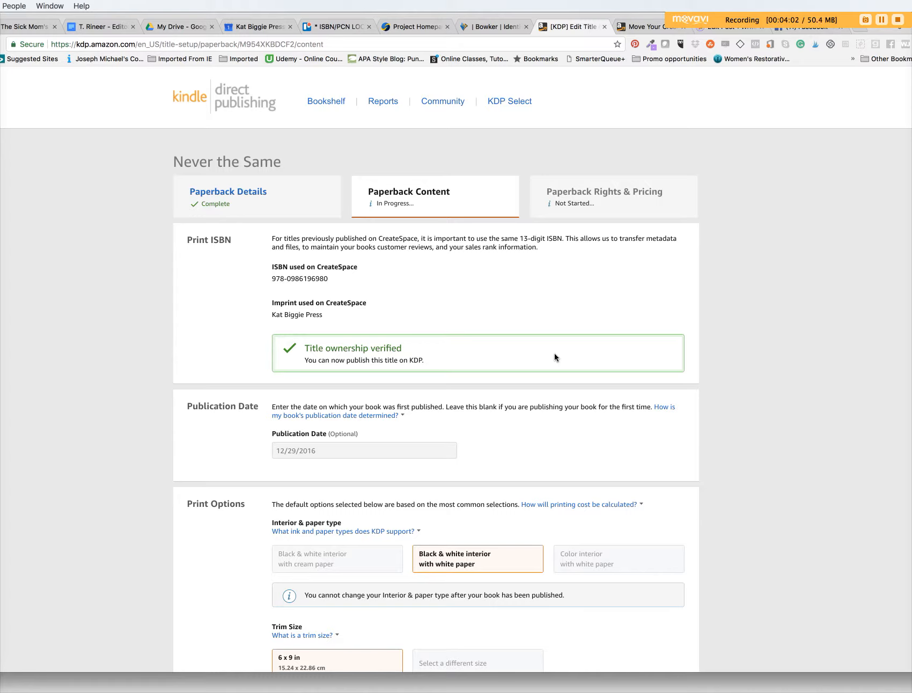
pyautogui.scroll(-2, 555, 354)
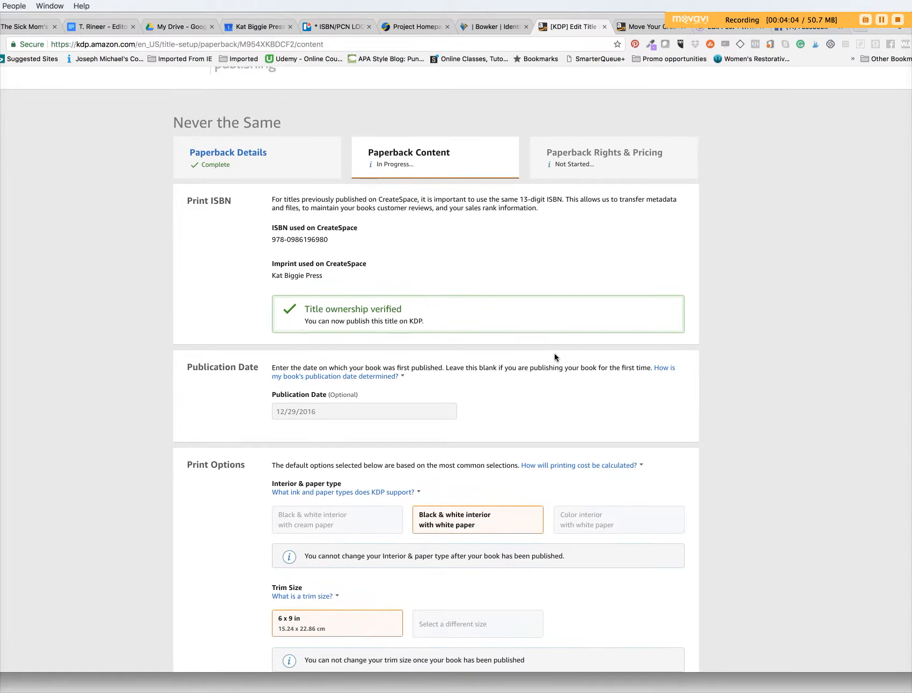
pyautogui.scroll(-1, 554, 355)
pyautogui.scroll(1, 554, 355)
pyautogui.scroll(-1, 555, 354)
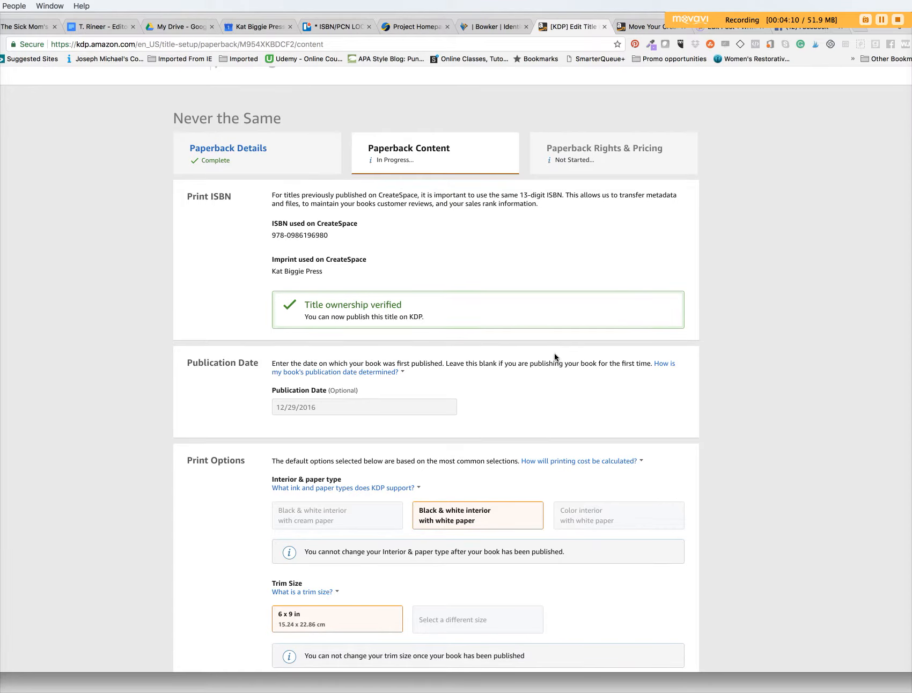
# Review the Paperback Content page's print ISBN, trim size, bleed and cover finish options, and the imported manuscript and book cover sections.
pyautogui.scroll(-1, 554, 354)
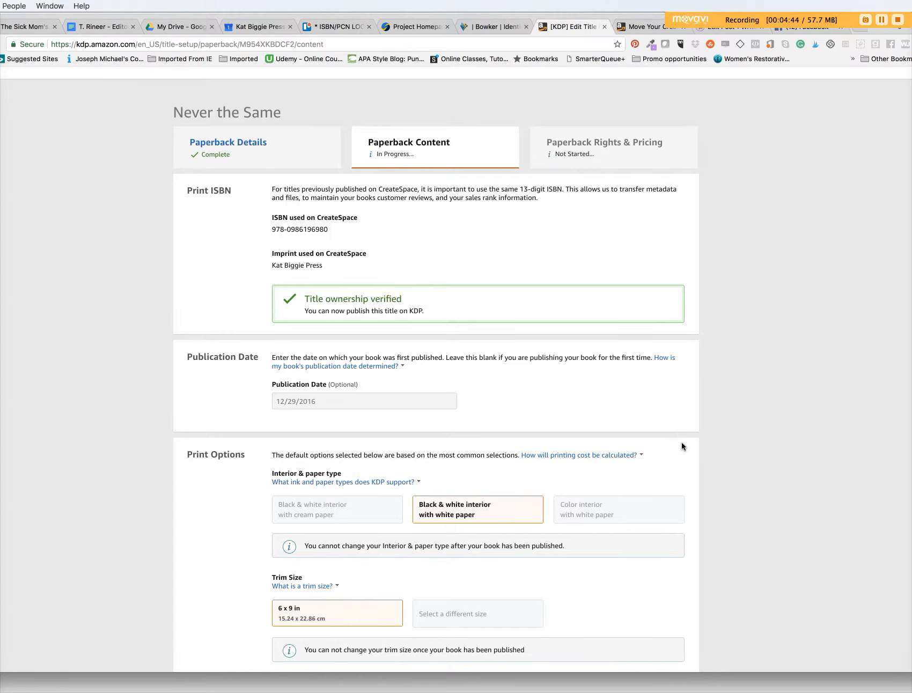
pyautogui.scroll(-1, 702, 451)
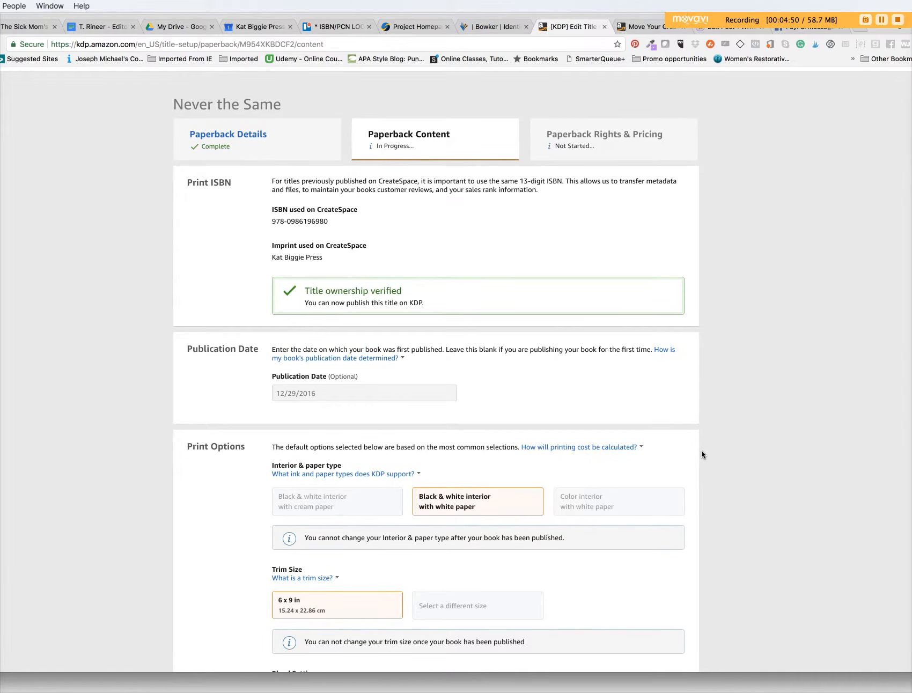
pyautogui.scroll(-5, 702, 454)
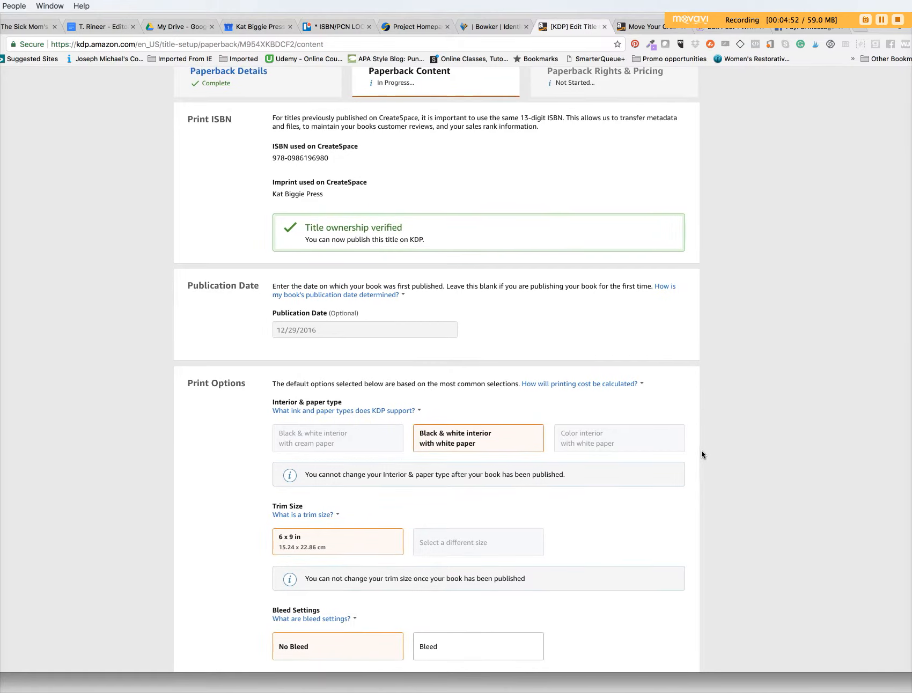
pyautogui.scroll(-5, 702, 451)
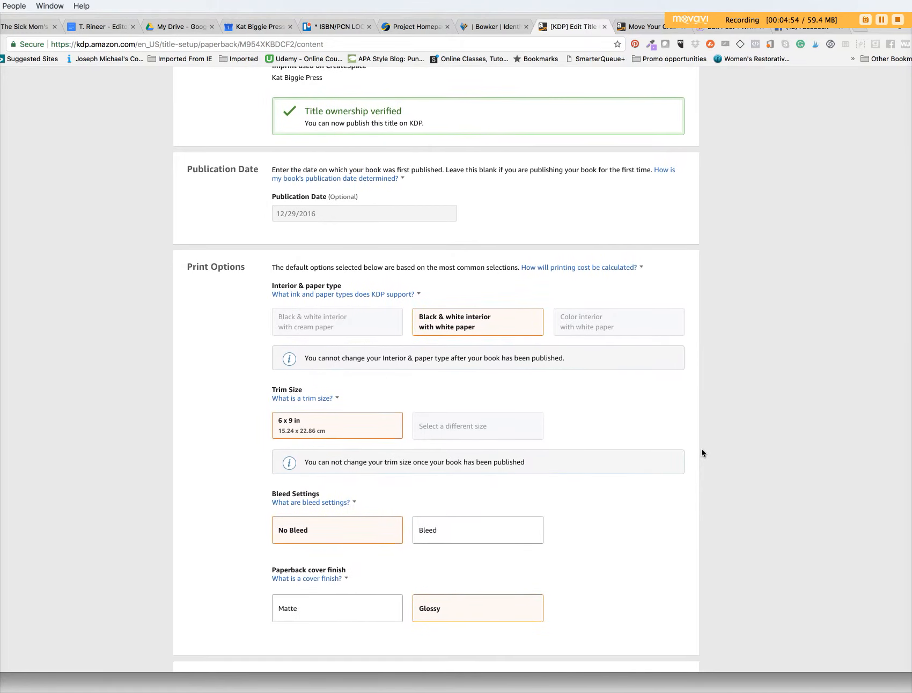
pyautogui.scroll(-1, 702, 454)
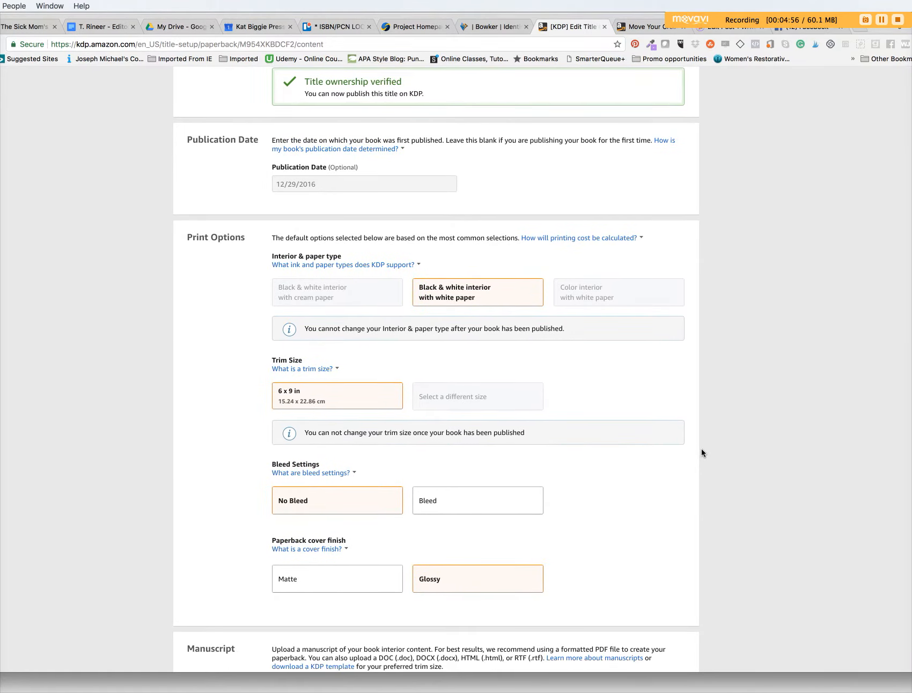
pyautogui.scroll(-2, 701, 454)
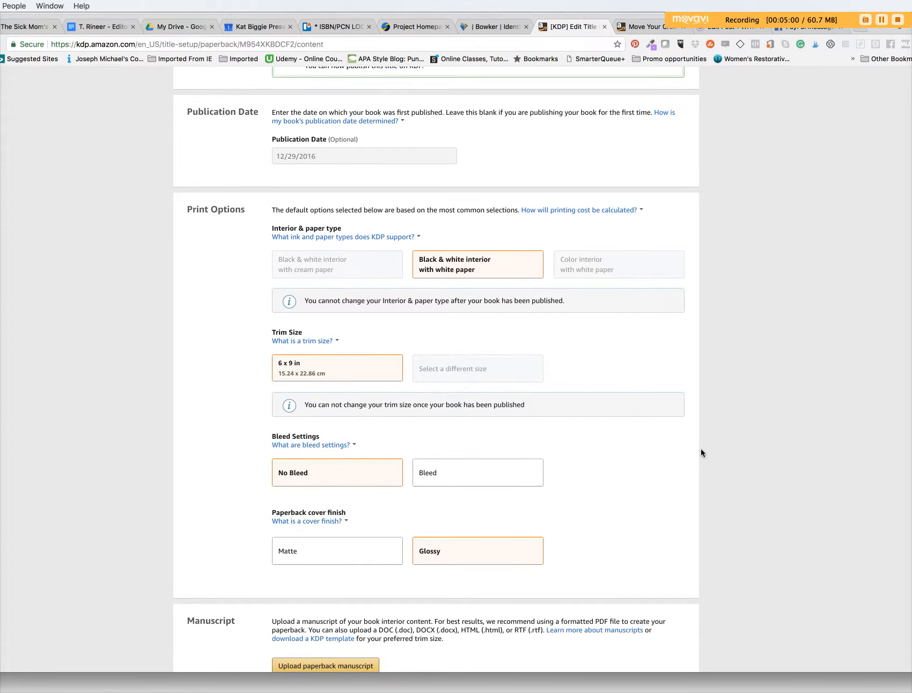
pyautogui.scroll(-1, 701, 450)
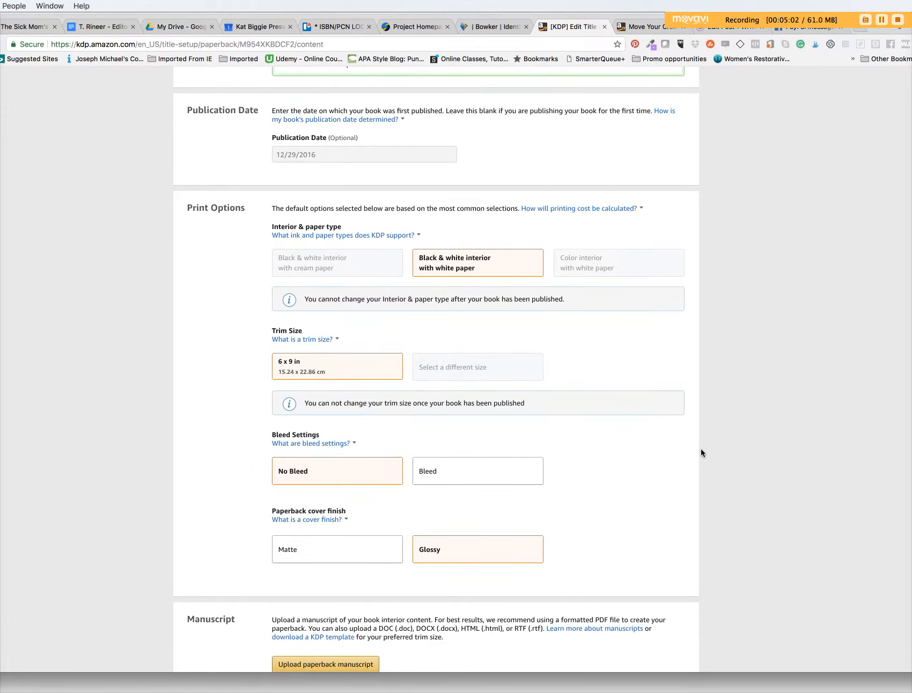
pyautogui.scroll(-1, 701, 449)
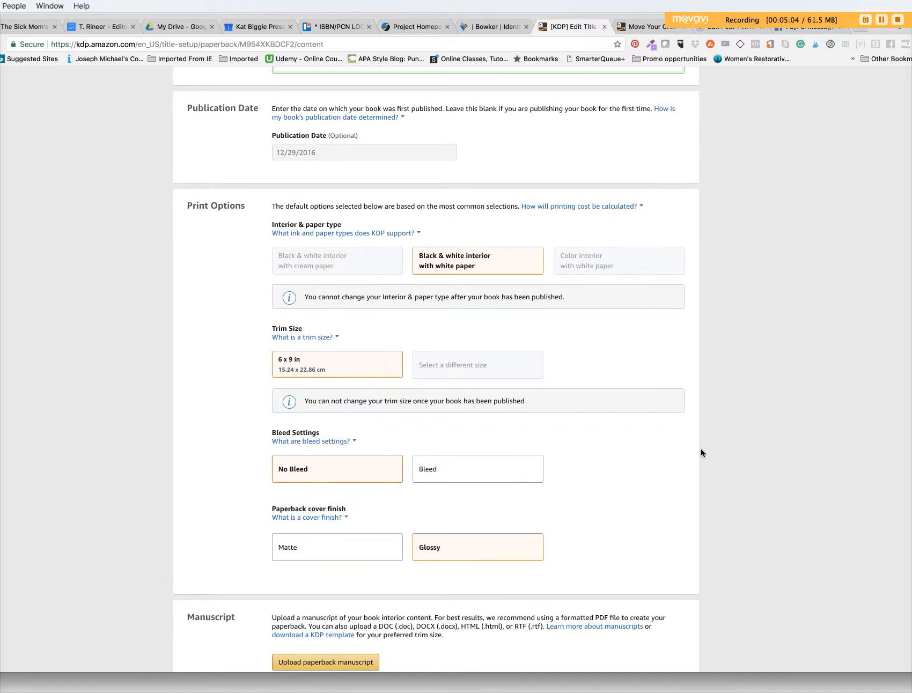
pyautogui.scroll(-1, 701, 450)
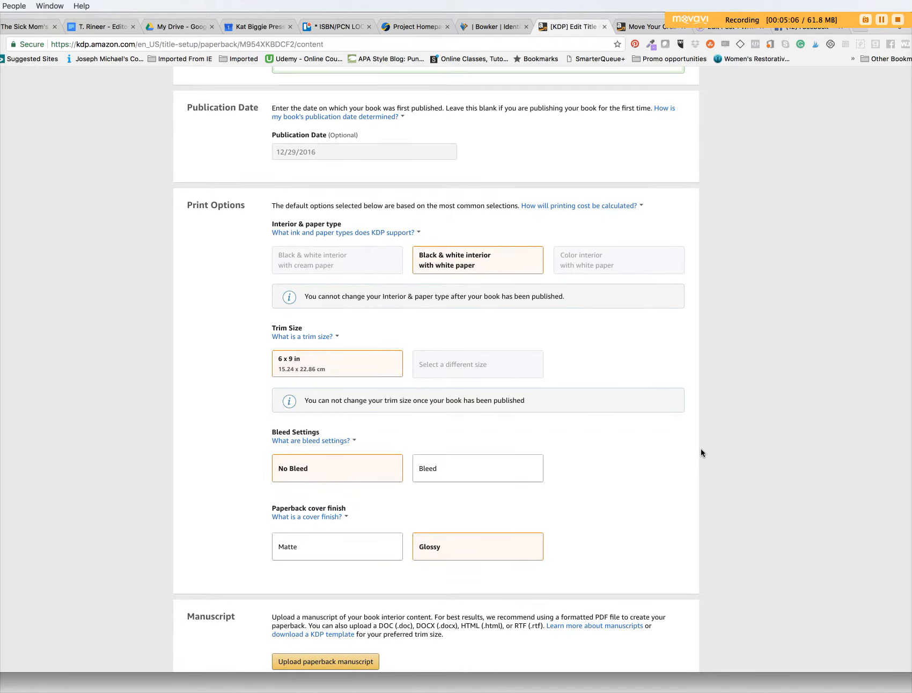
pyautogui.scroll(-5, 701, 448)
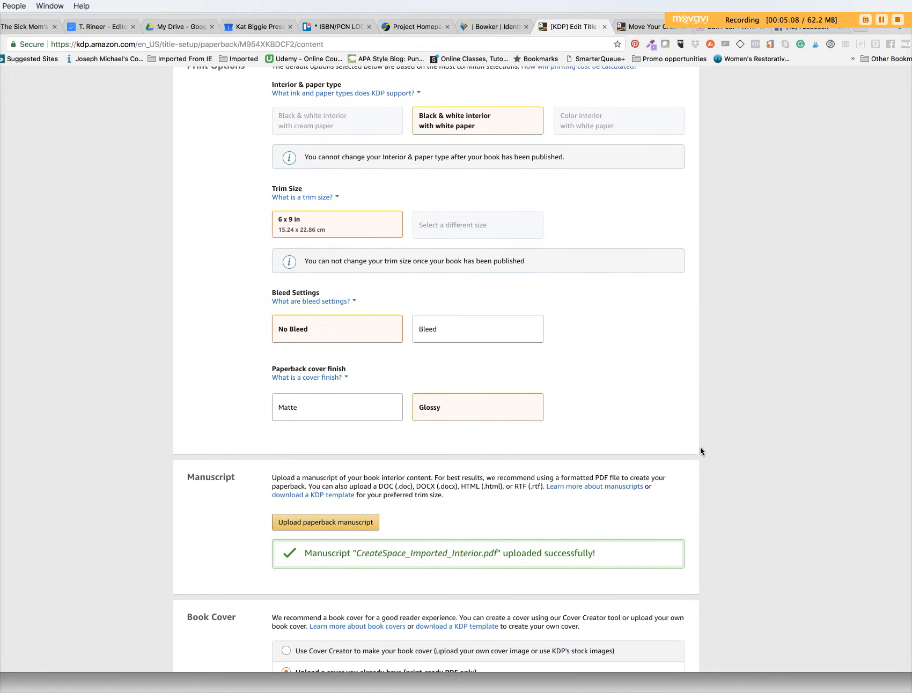
pyautogui.scroll(-3, 701, 447)
pyautogui.scroll(-2, 701, 447)
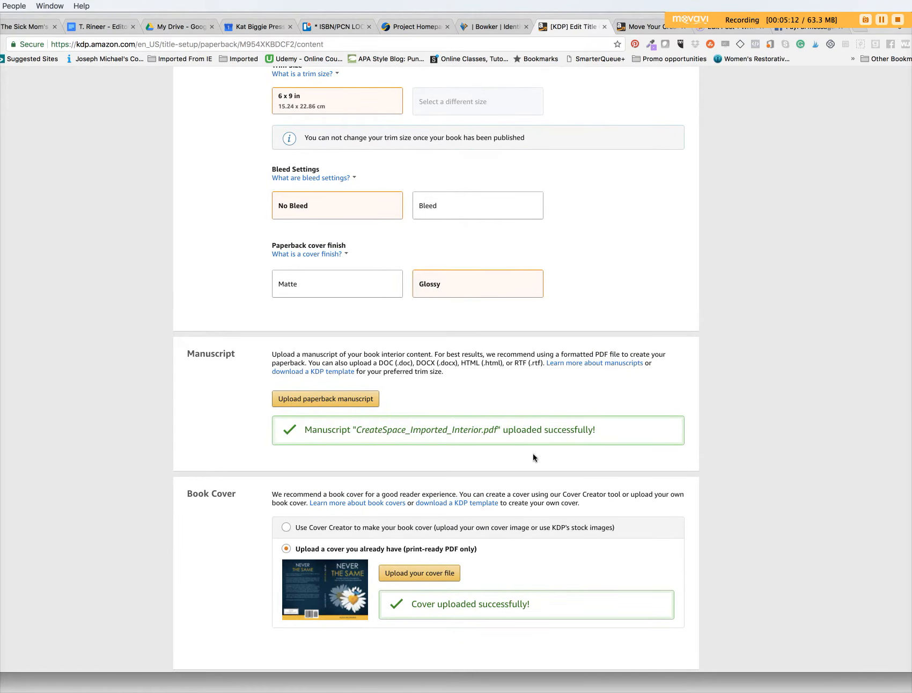
pyautogui.scroll(-2, 637, 460)
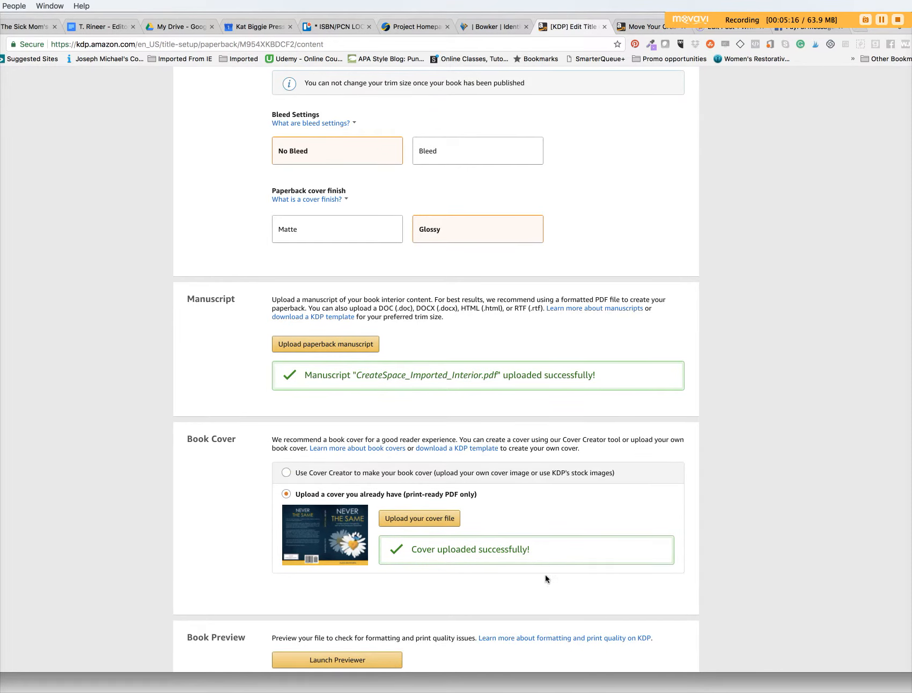
# Launch the book previewer for the paperback and dismiss its introductory instructions.
pyautogui.scroll(-5, 615, 587)
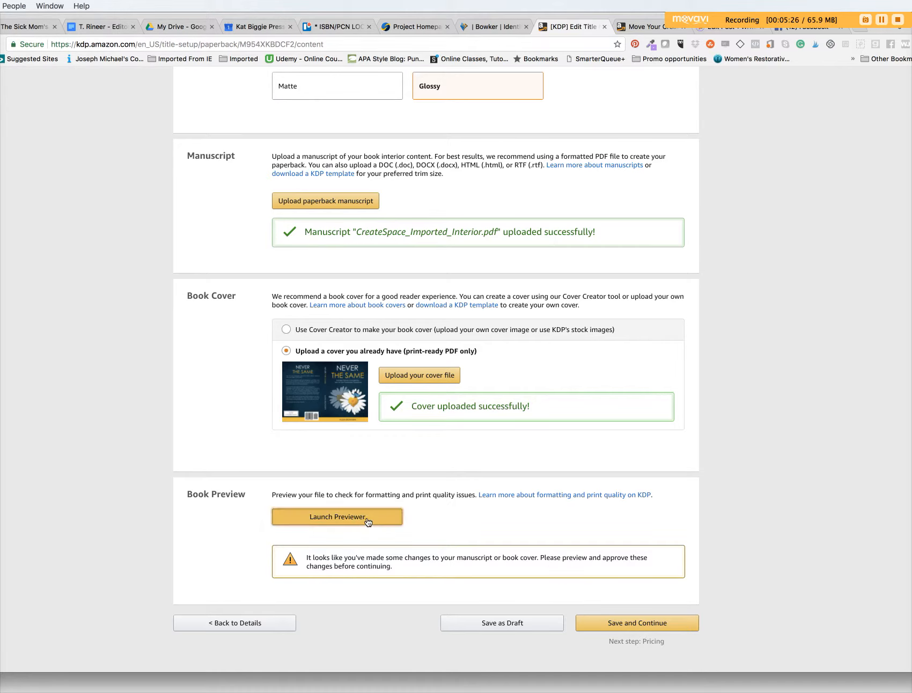
pyautogui.click(394, 520)
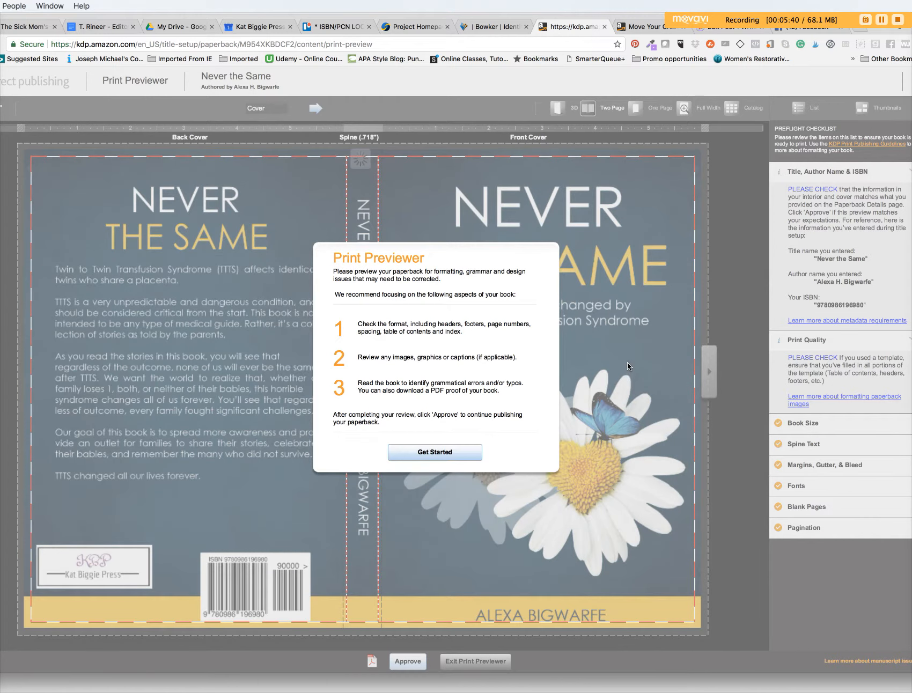
pyautogui.click(463, 458)
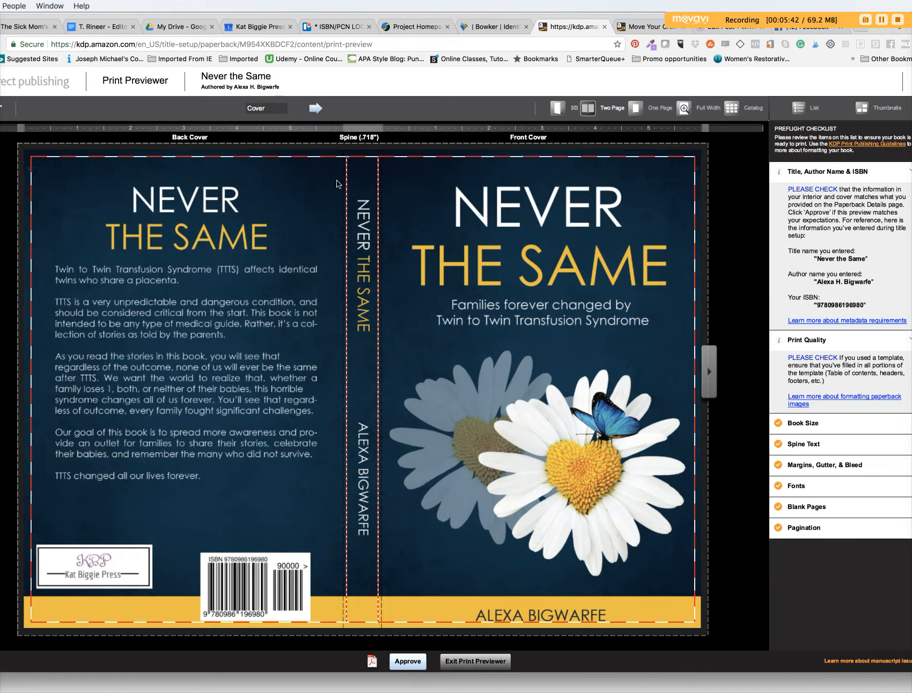
# Page through the book preview from the cover to the Part 1 Single Survivors spread on pages 16-17.
pyautogui.click(710, 375)
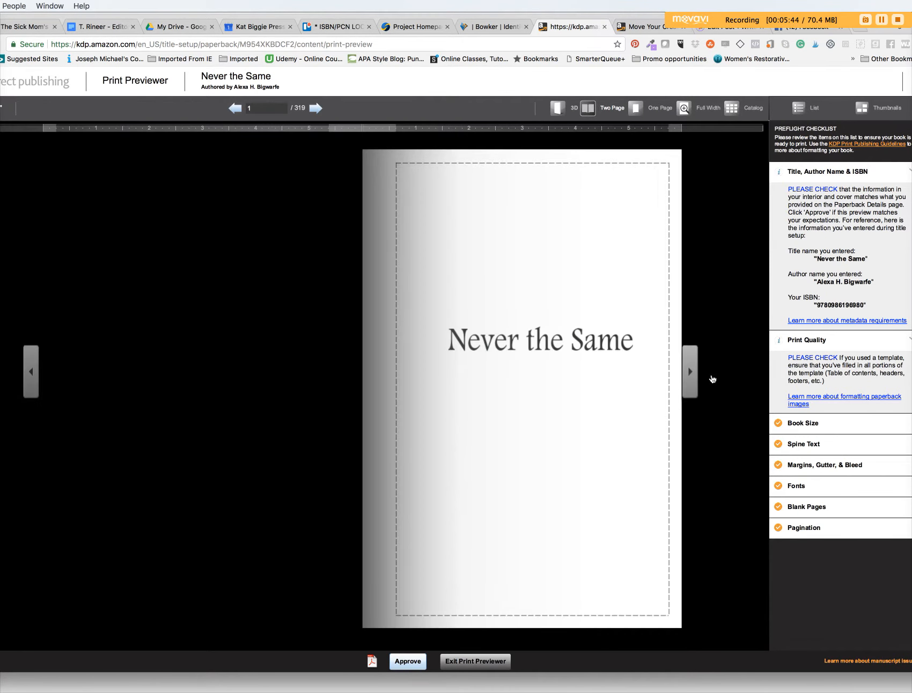
pyautogui.click(691, 374)
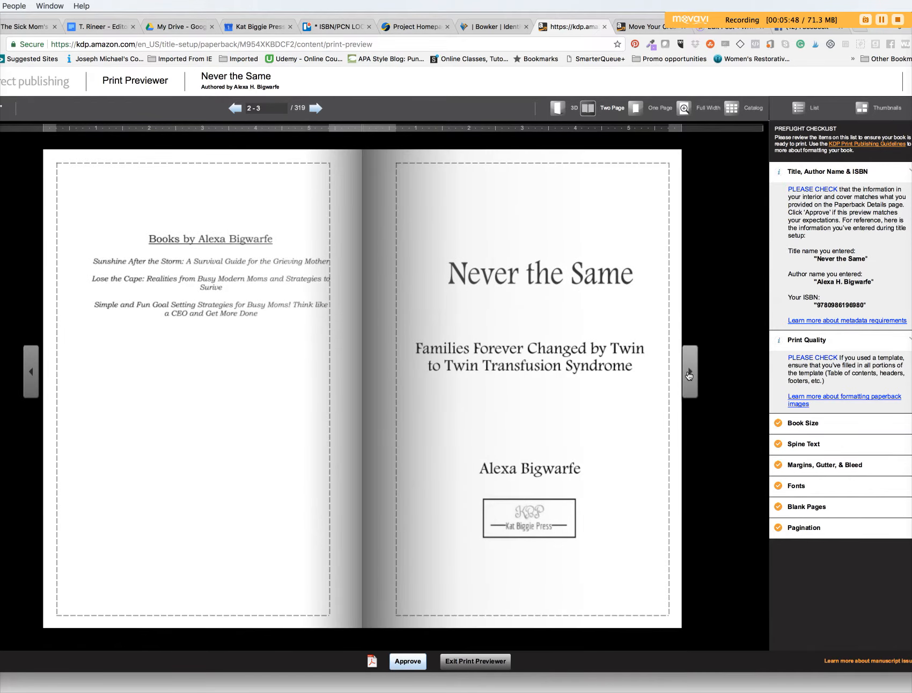
pyautogui.click(689, 376)
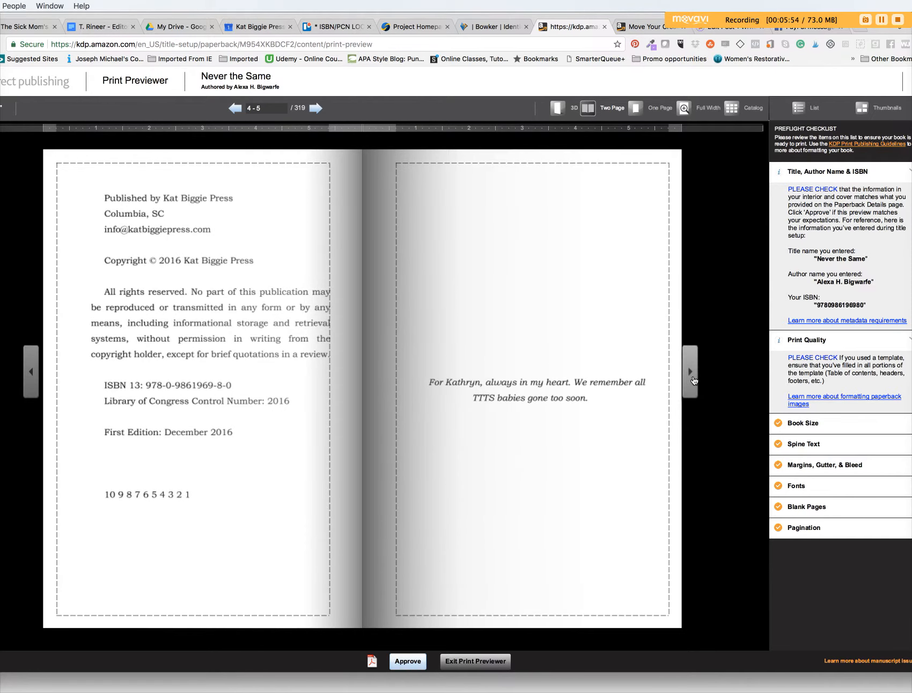
pyautogui.click(691, 376)
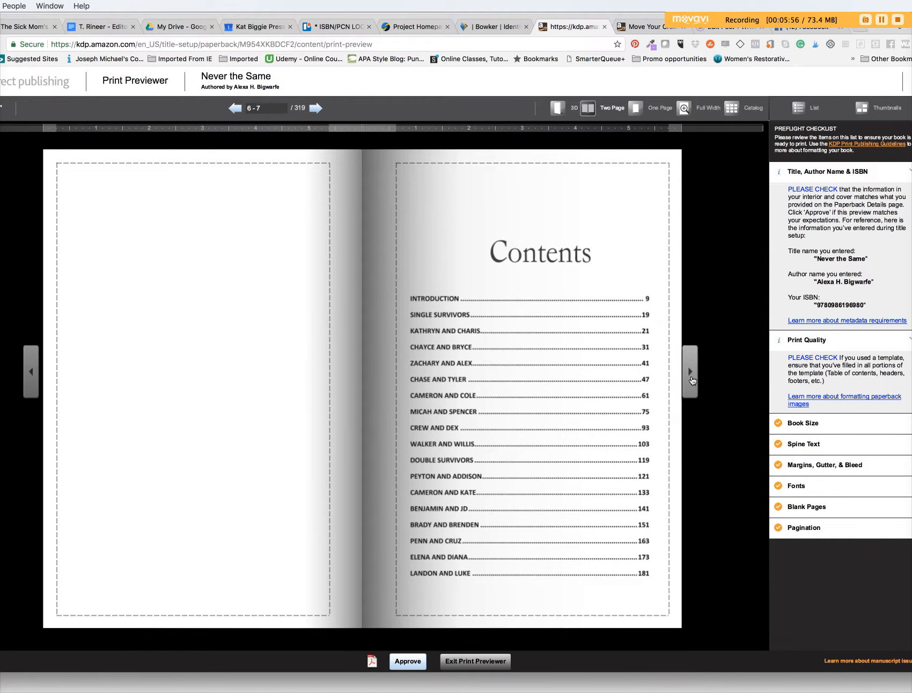
pyautogui.click(691, 376)
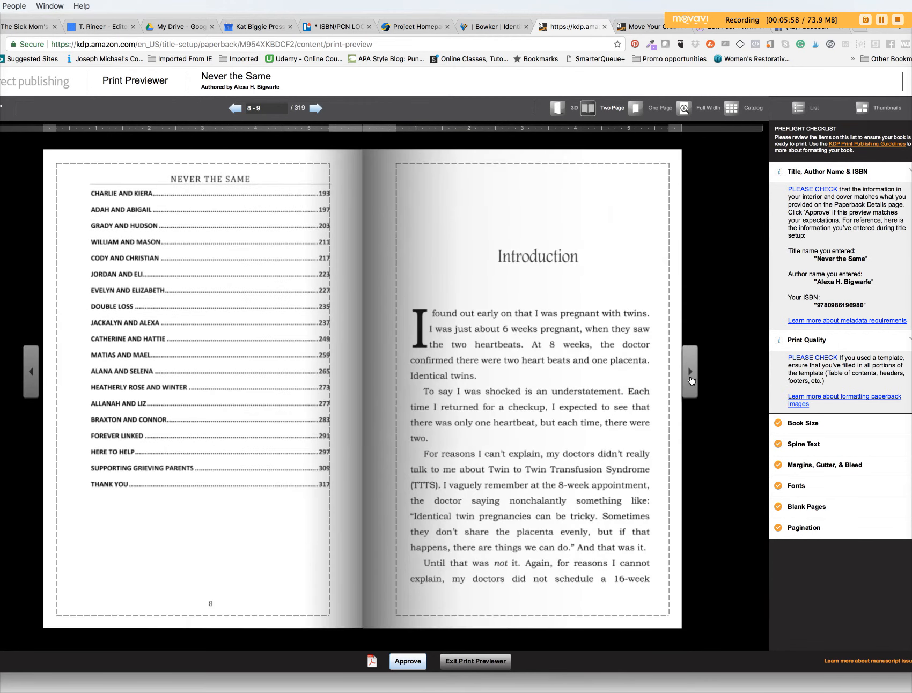
pyautogui.click(691, 376)
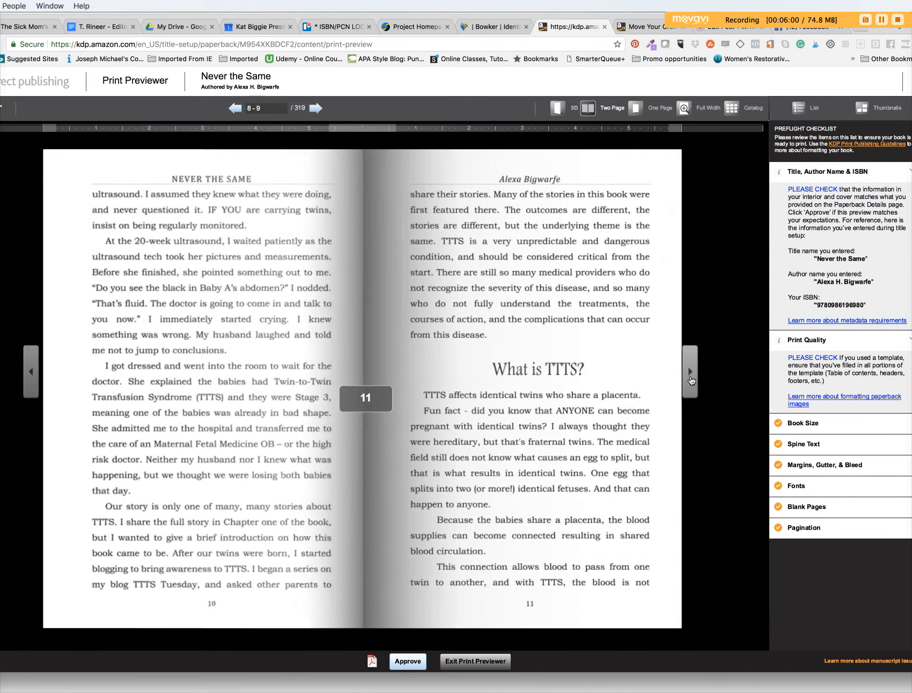
pyautogui.click(691, 376)
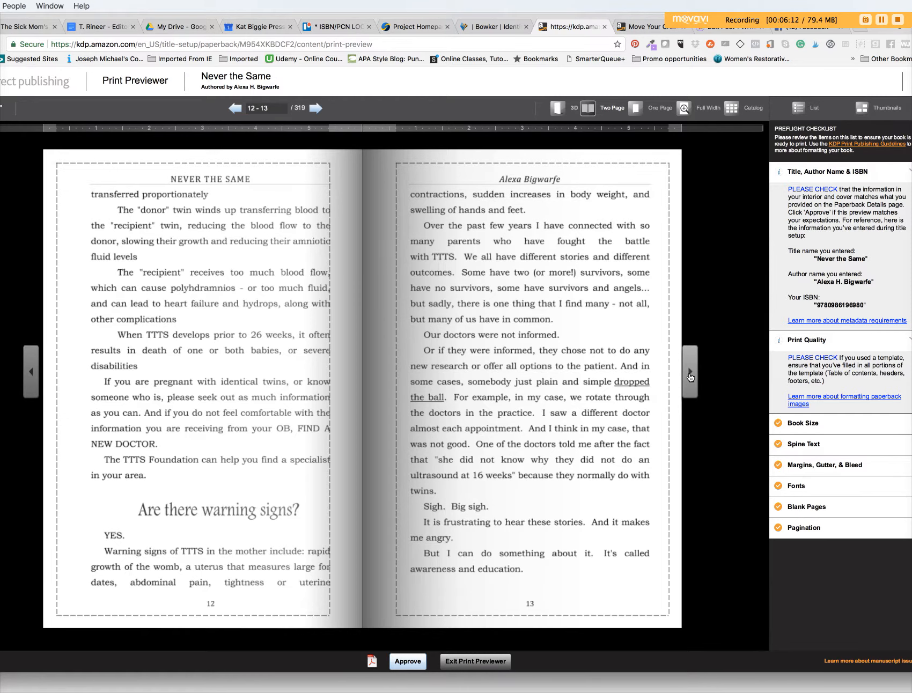
pyautogui.click(690, 373)
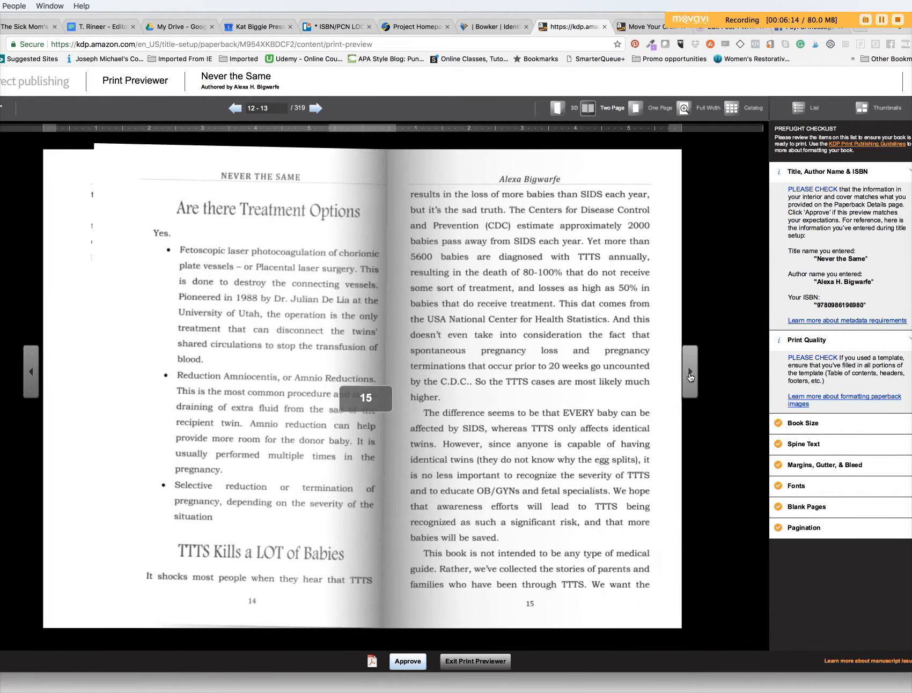
pyautogui.click(690, 376)
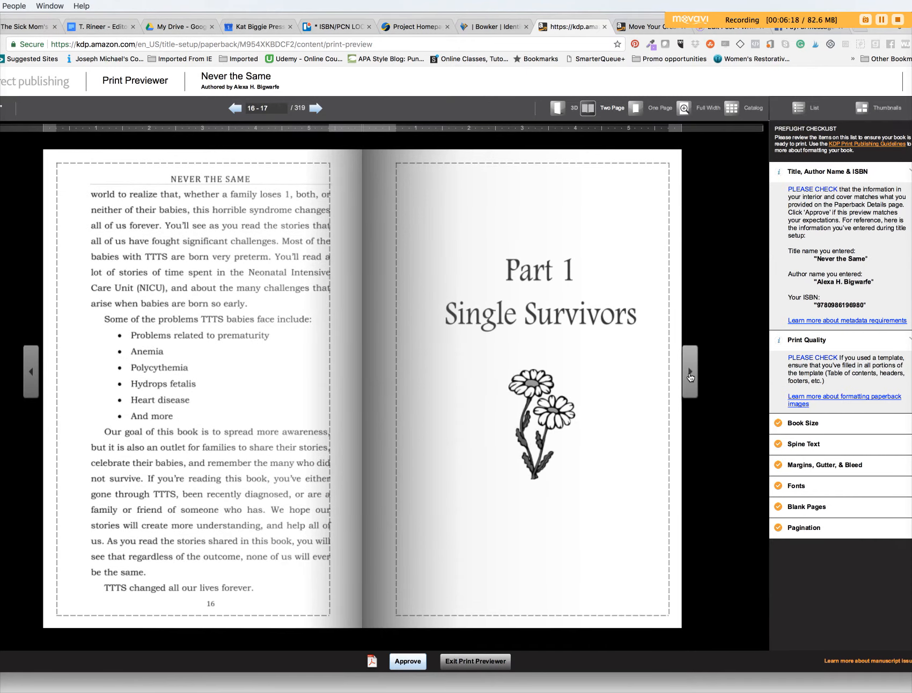
# Approve the print proof and return to the Paperback Content page.
pyautogui.click(407, 661)
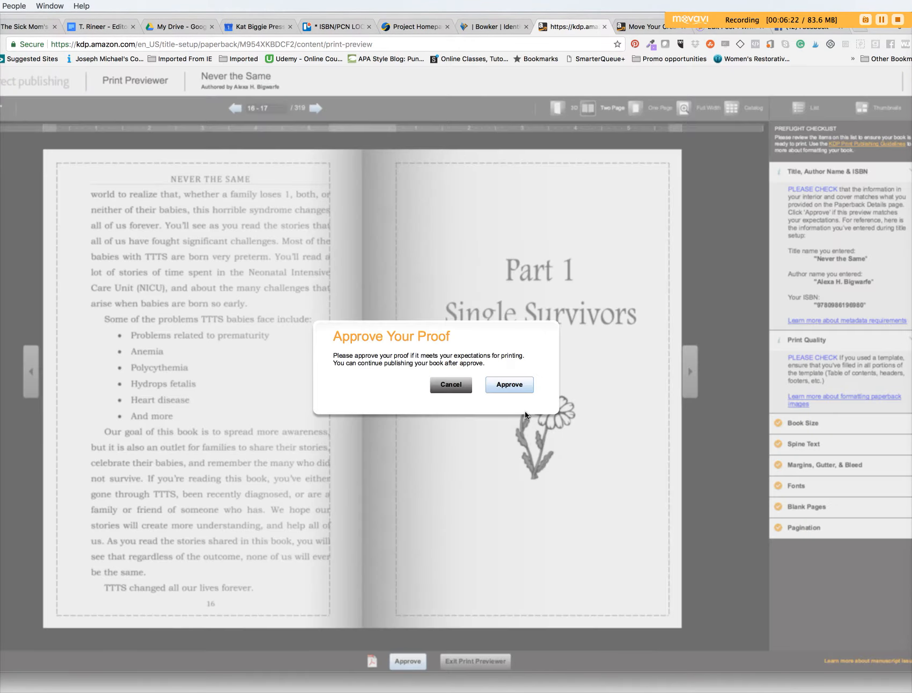
pyautogui.click(509, 385)
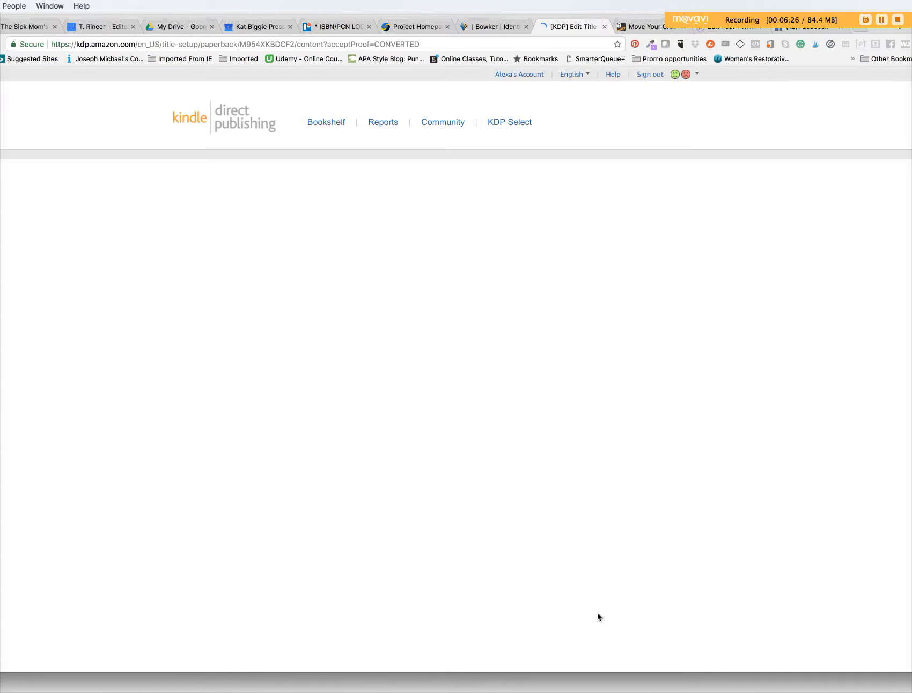
# Examine the print summary and the per-book printing cost, including the costs for the other marketplaces.
pyautogui.scroll(-1, 542, 552)
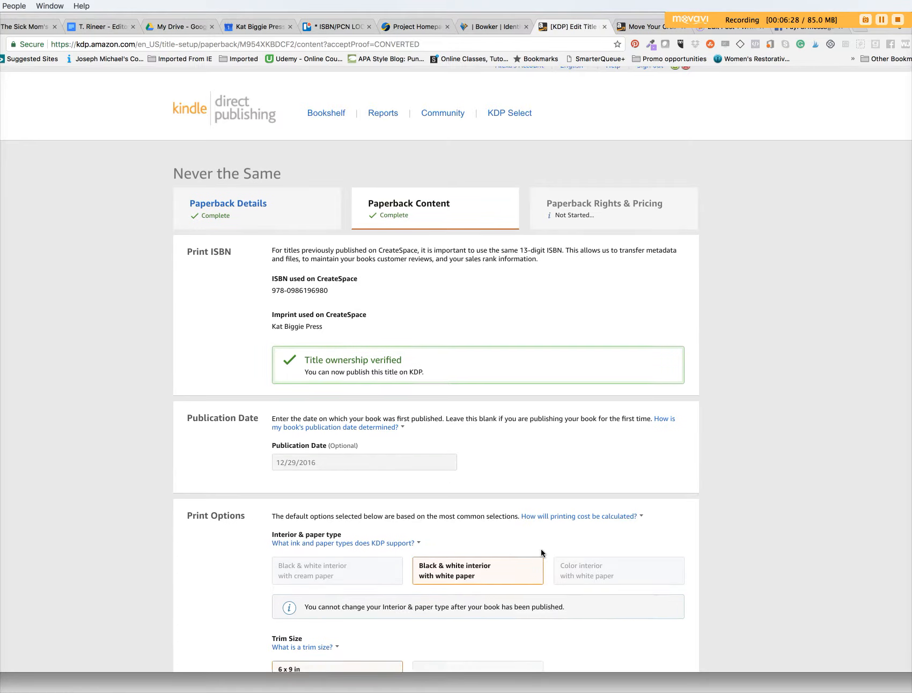
pyautogui.scroll(-5, 541, 550)
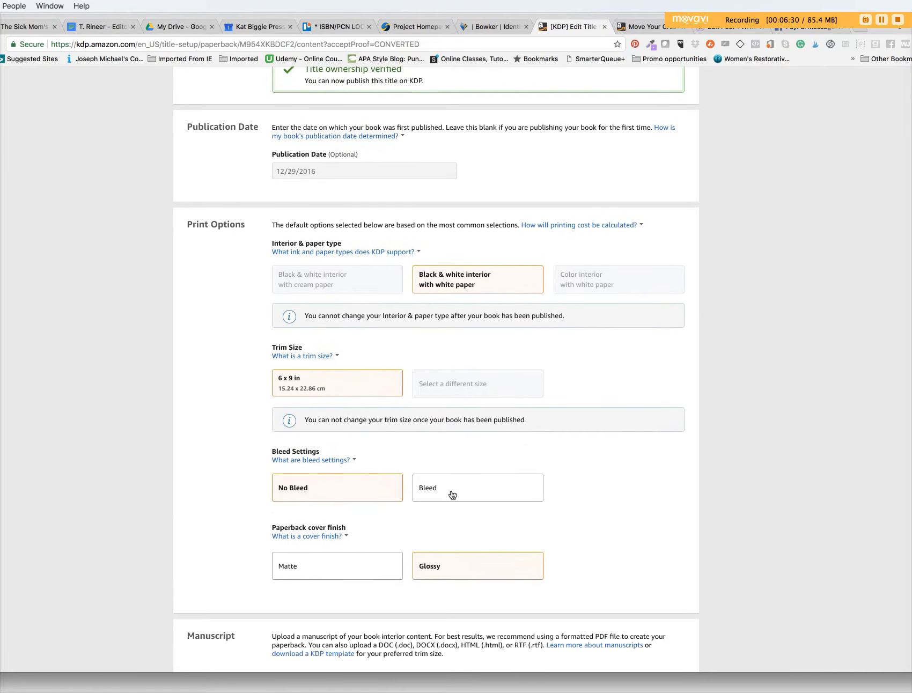
pyautogui.scroll(-3, 549, 579)
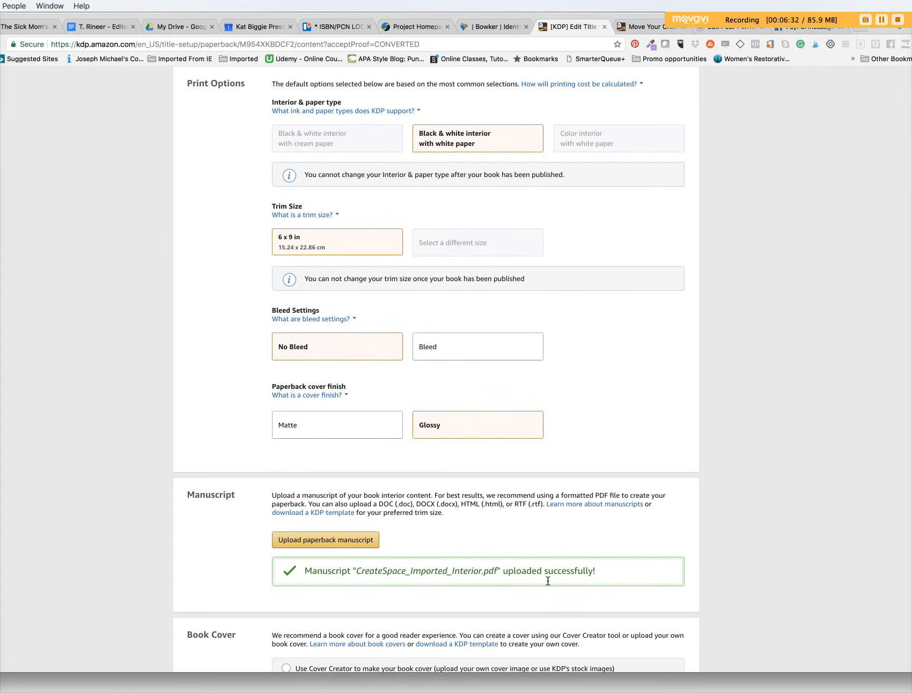
pyautogui.scroll(-6, 547, 581)
pyautogui.scroll(-5, 545, 581)
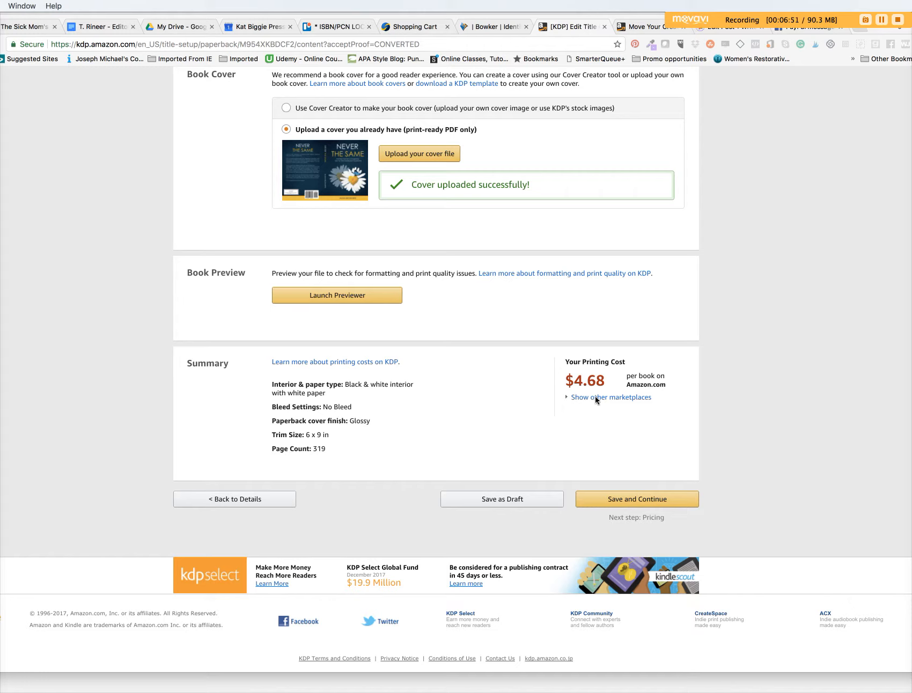
pyautogui.click(562, 415)
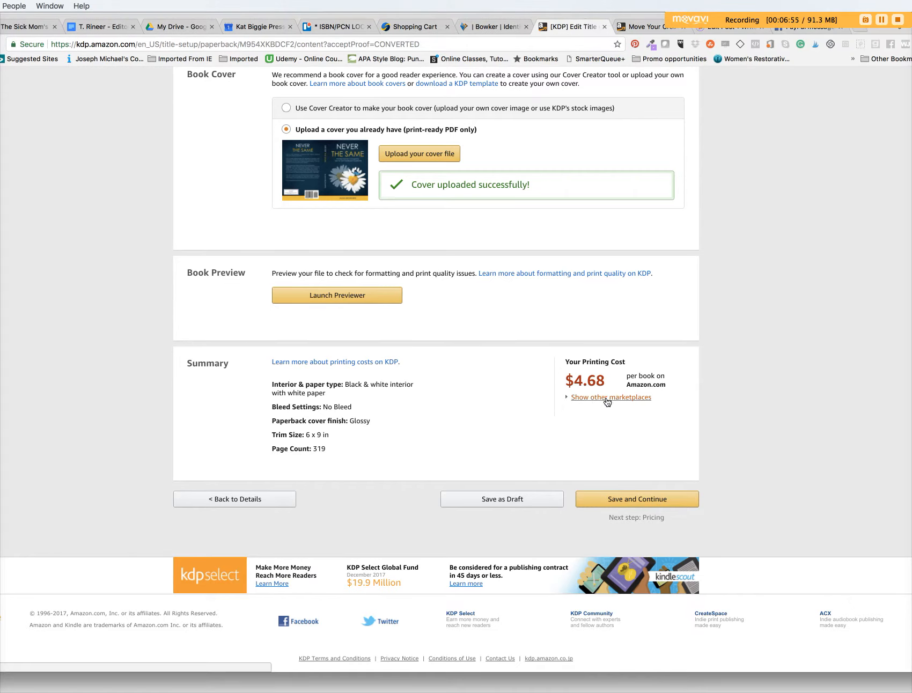
pyautogui.click(607, 398)
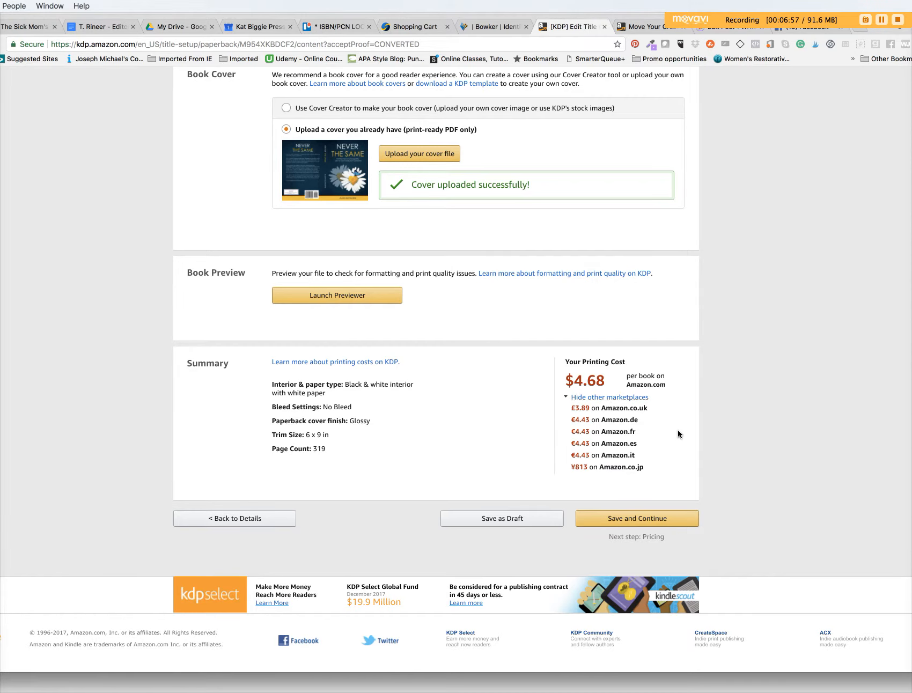
# Save the paperback content and continue to the Paperback Rights & Pricing page.
pyautogui.scroll(-1, 685, 431)
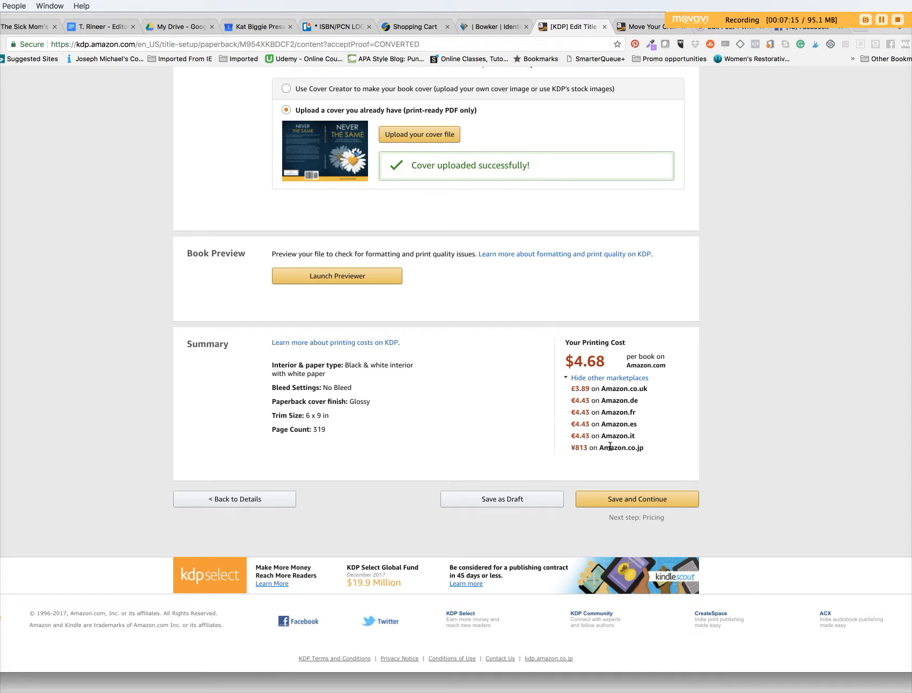
pyautogui.scroll(-1, 491, 433)
pyautogui.scroll(-1, 496, 436)
pyautogui.click(634, 506)
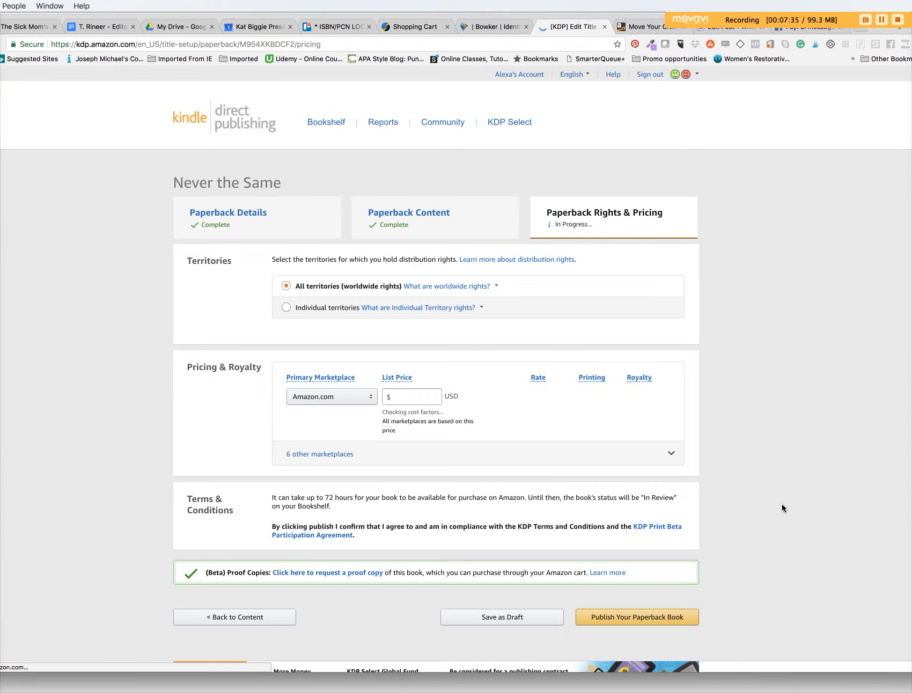
pyautogui.scroll(-2, 762, 504)
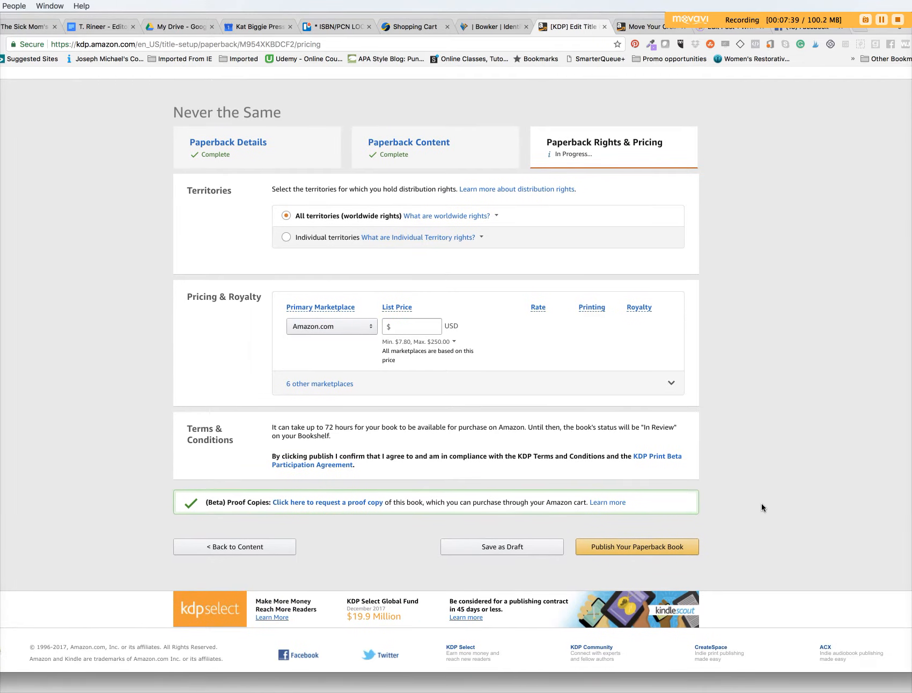
# Set the paperback's Amazon.com list price to $9.99.
pyautogui.scroll(3, 761, 503)
pyautogui.scroll(-3, 761, 503)
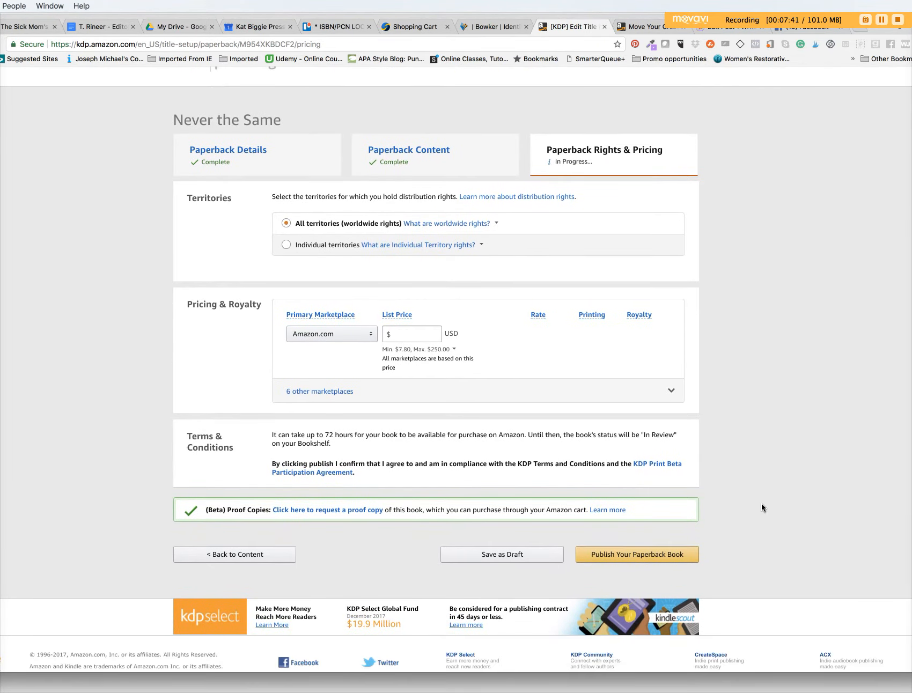
pyautogui.click(404, 306)
pyautogui.write('9.99')
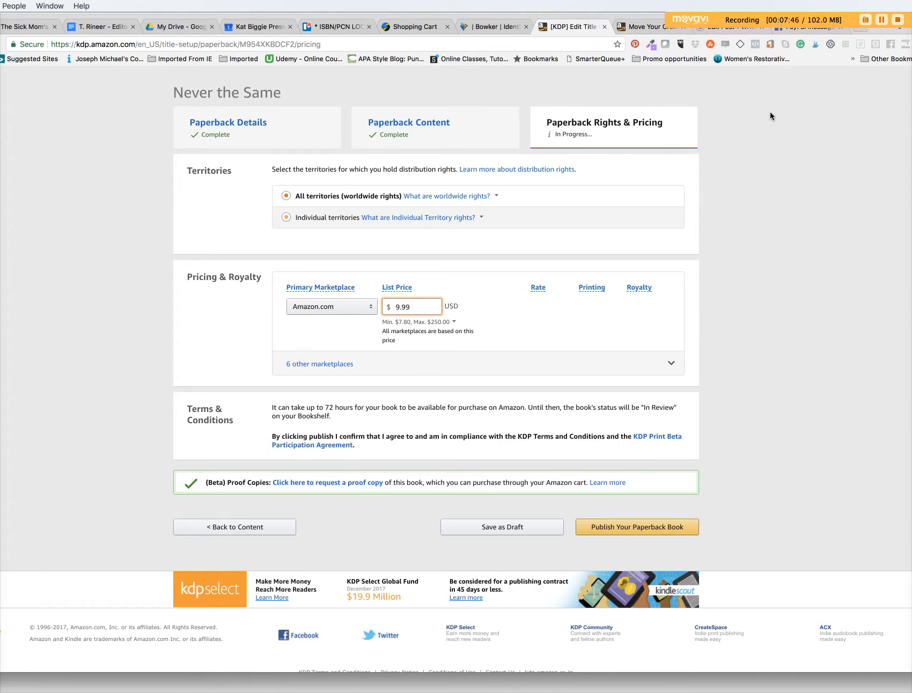
pyautogui.click(882, 22)
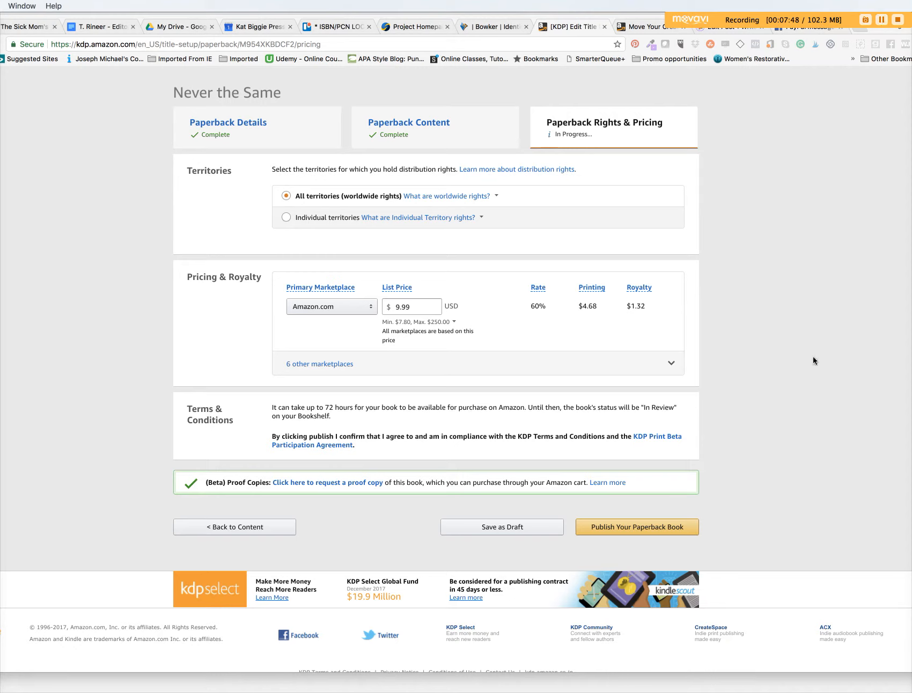
# Set the Amazon.com list price to $14.99 and expand the pricing for the other marketplaces.
pyautogui.click(398, 308)
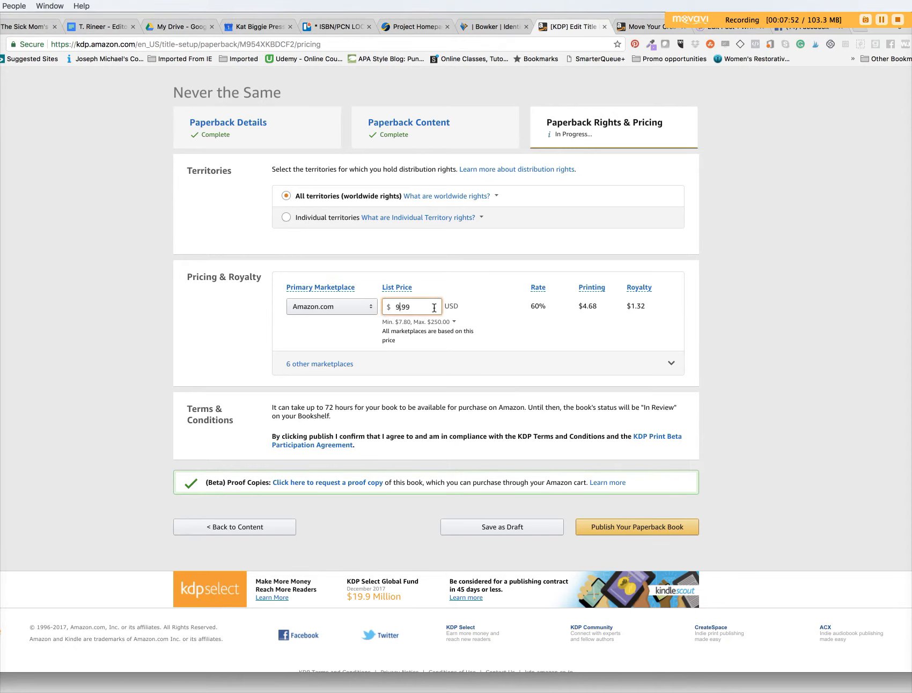
pyautogui.press('BackSpace')
pyautogui.click(532, 347)
pyautogui.click(537, 289)
pyautogui.click(674, 366)
pyautogui.scroll(-3, 504, 366)
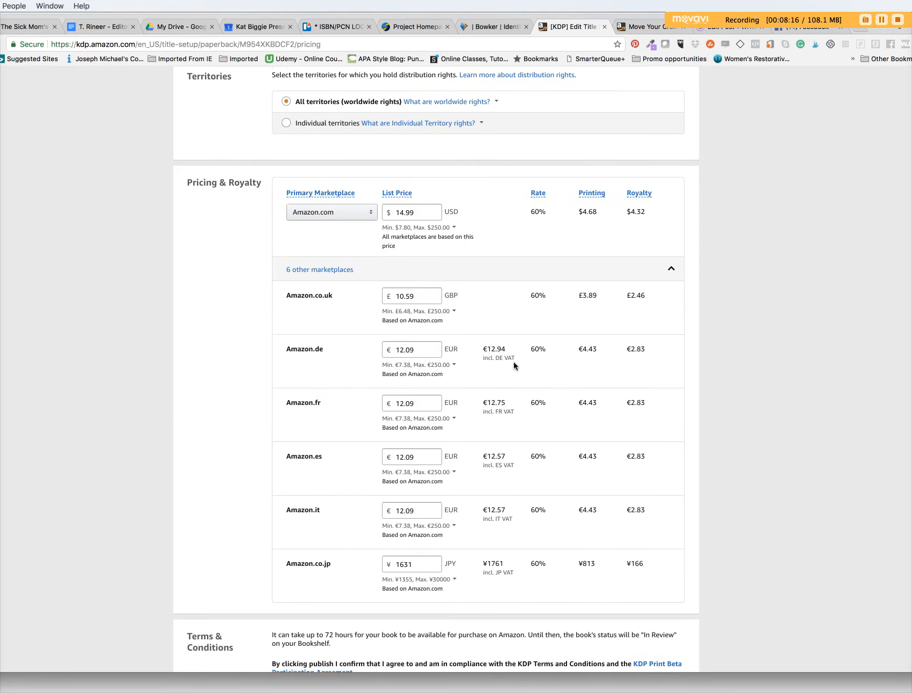
pyautogui.scroll(-3, 514, 366)
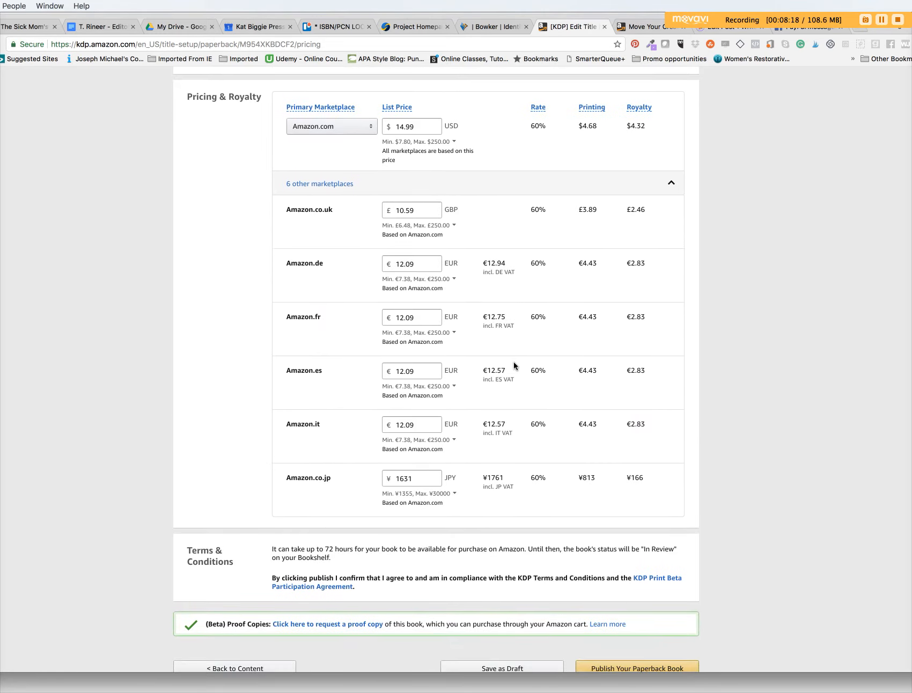
pyautogui.click(402, 123)
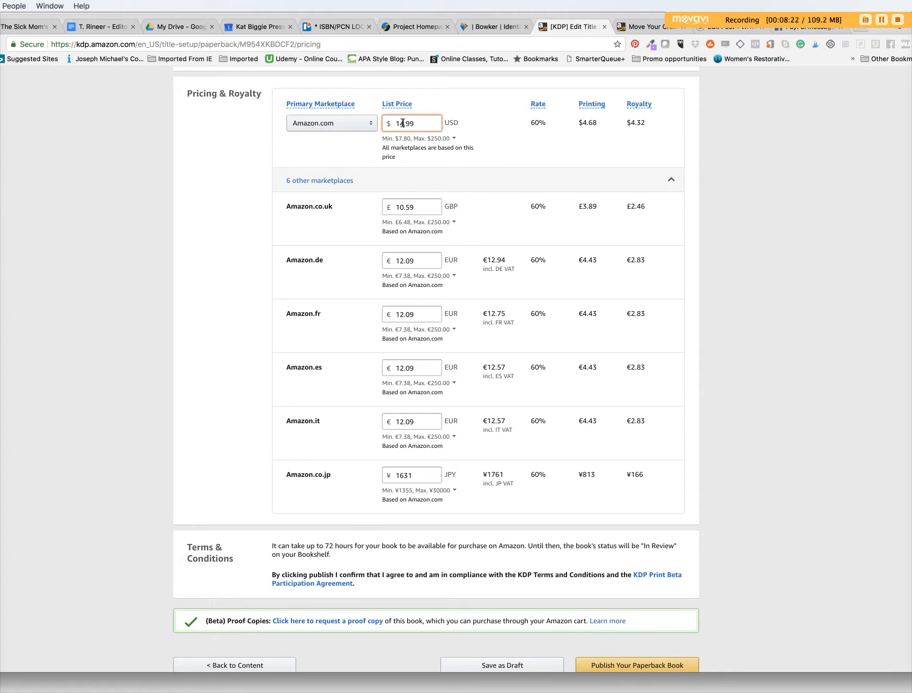
pyautogui.press('BackSpace')
pyautogui.write('9')
# Examine the list prices, printing costs and royalties for the other marketplaces, and the terms and conditions.
pyautogui.scroll(-2, 588, 200)
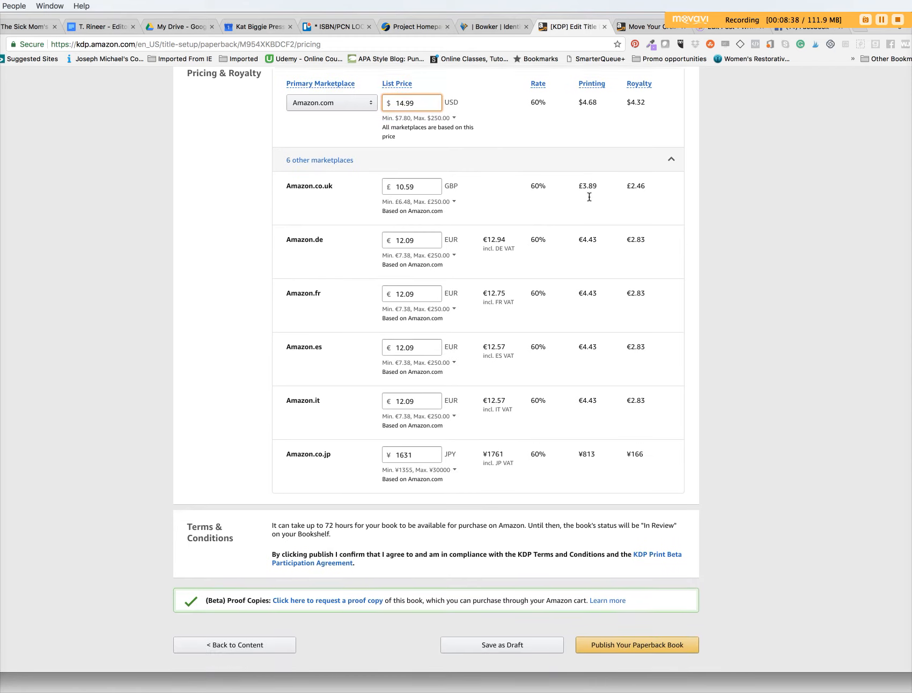
pyautogui.scroll(-2, 589, 199)
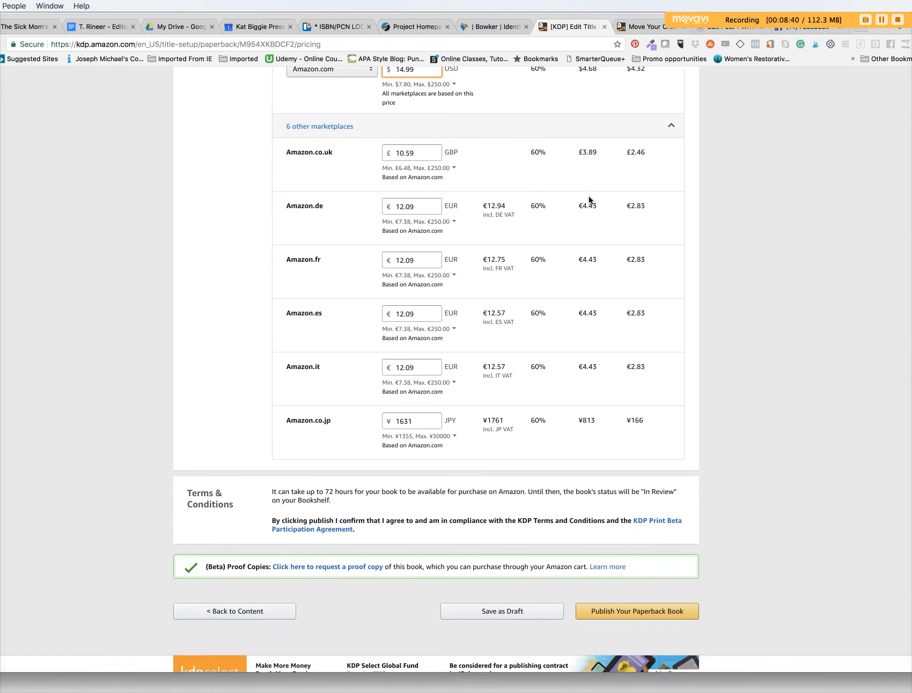
pyautogui.scroll(-2, 588, 196)
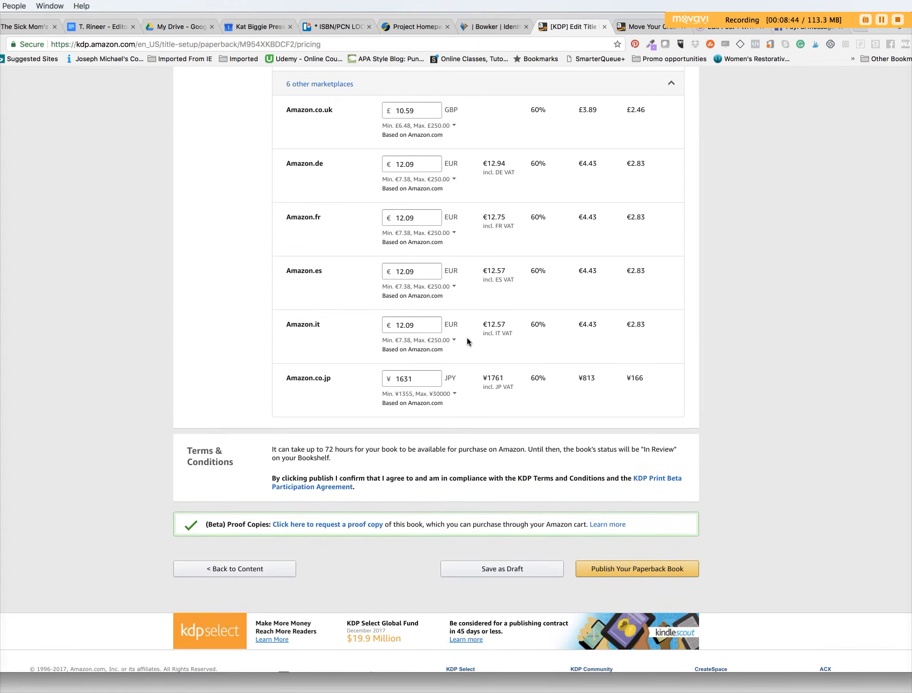
pyautogui.scroll(-2, 467, 341)
pyautogui.scroll(-2, 483, 342)
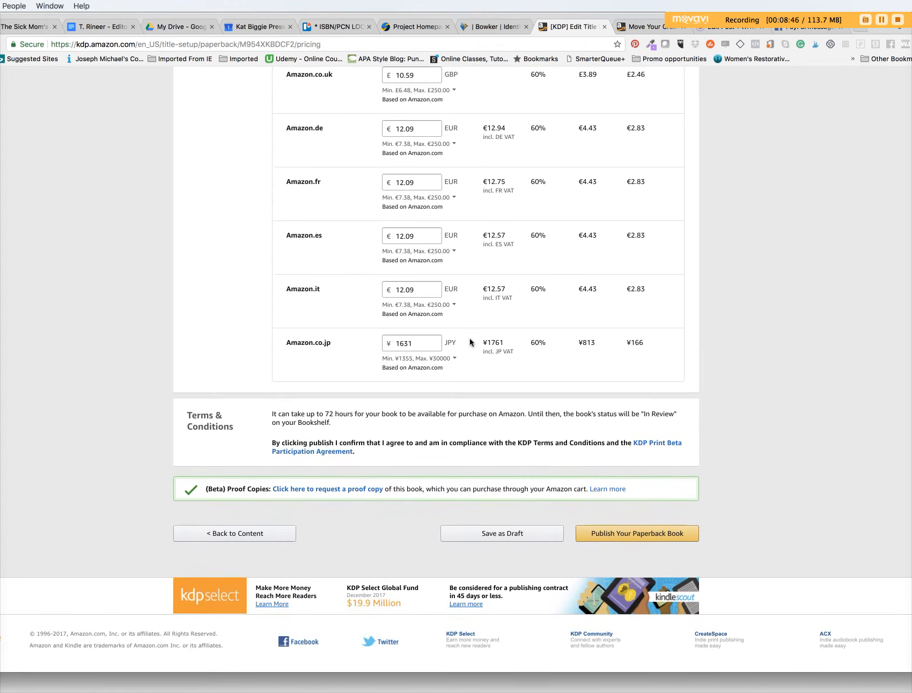
pyautogui.scroll(2, 471, 342)
pyautogui.scroll(3, 432, 297)
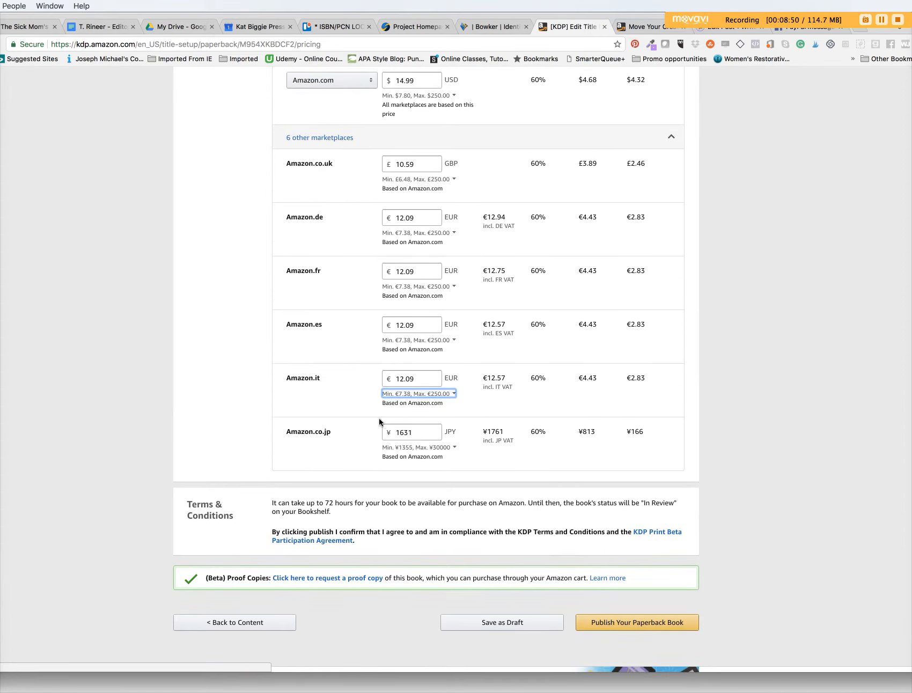
pyautogui.scroll(-5, 698, 454)
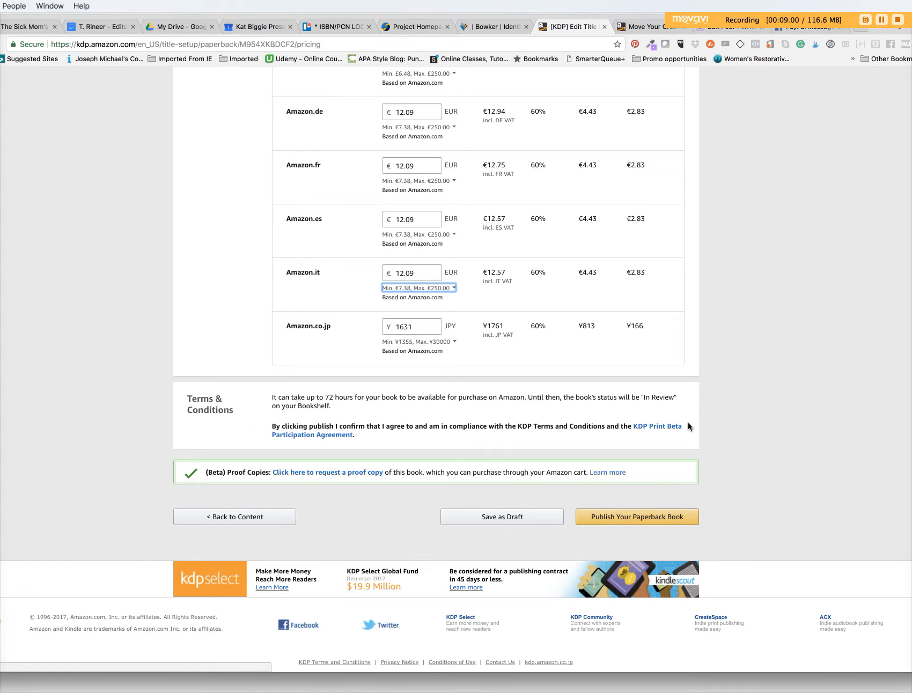
# Open the KDP Print Beta Participation Agreement, saving the pricing changes, and read its rights, pricing and royalty terms.
pyautogui.click(658, 427)
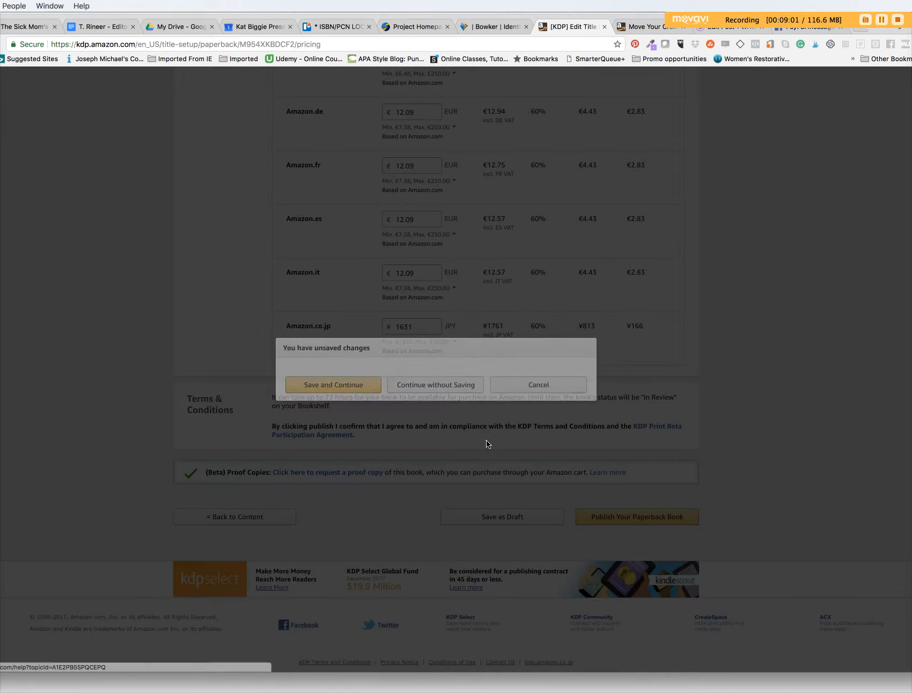
pyautogui.click(342, 384)
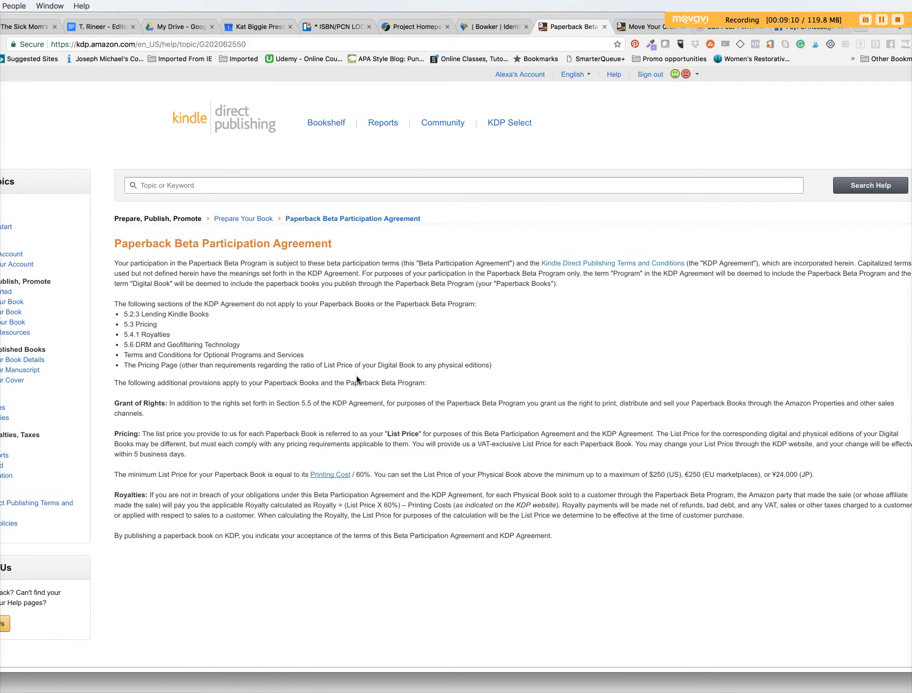
pyautogui.scroll(-1, 357, 376)
pyautogui.scroll(-1, 306, 295)
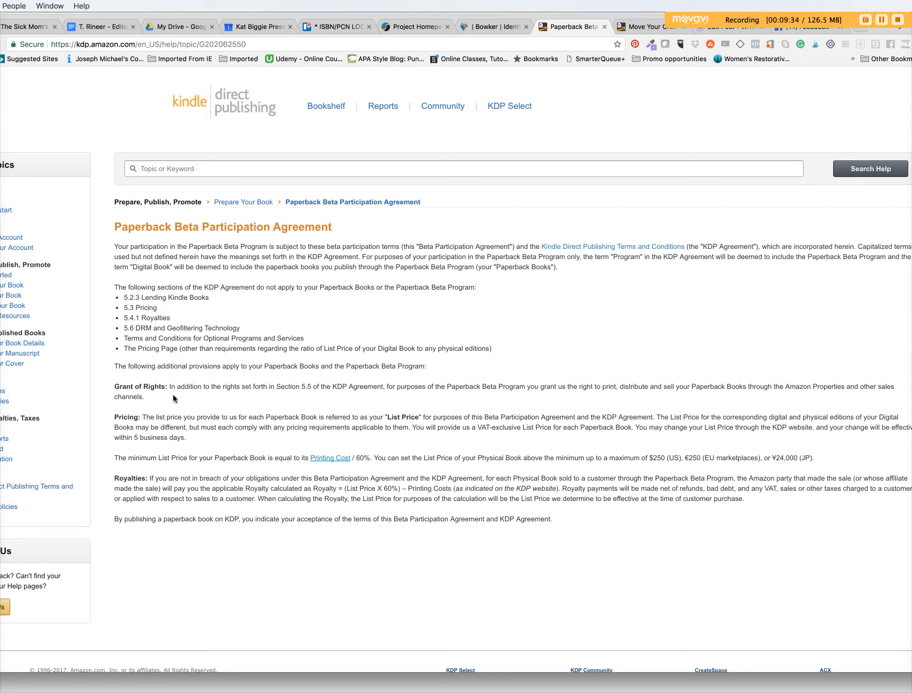
pyautogui.scroll(-3, 199, 417)
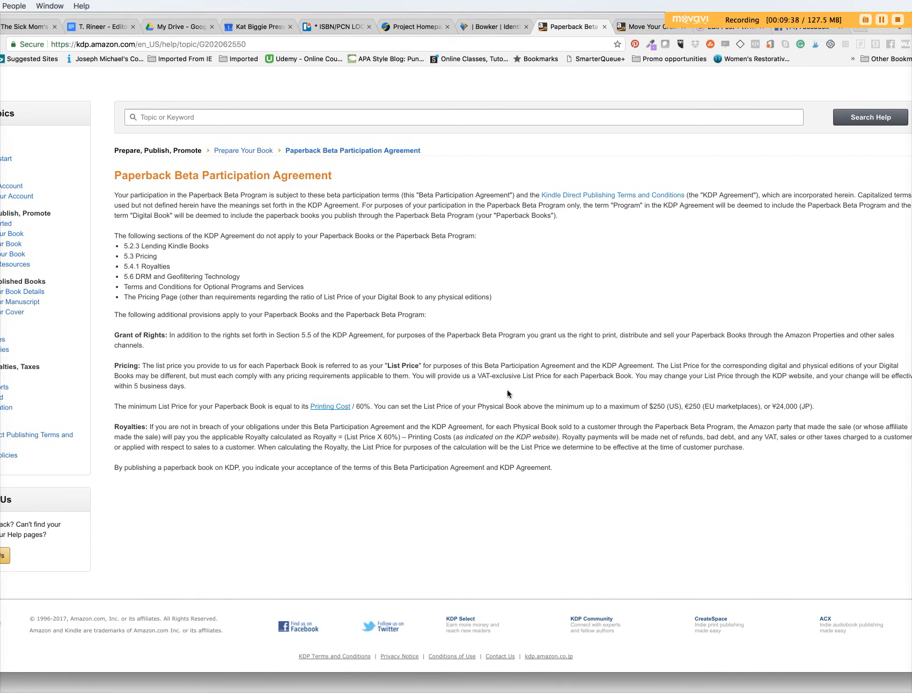
pyautogui.scroll(-1, 543, 393)
pyautogui.scroll(3, 353, 206)
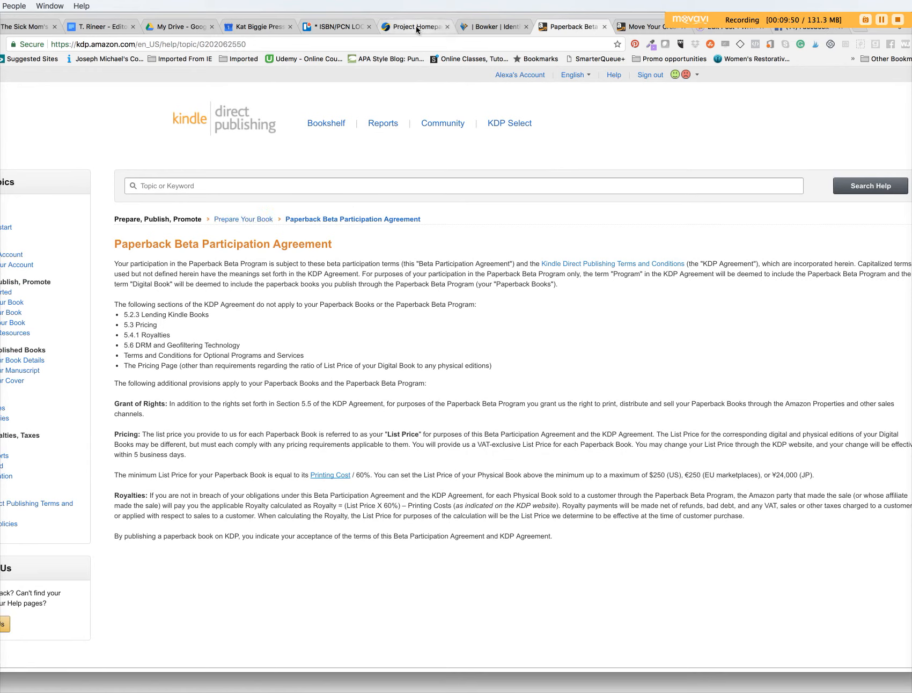
# Return from CreateSpace to the KDP Paperback Rights & Pricing page and open the proof copy request for the book.
pyautogui.click(882, 20)
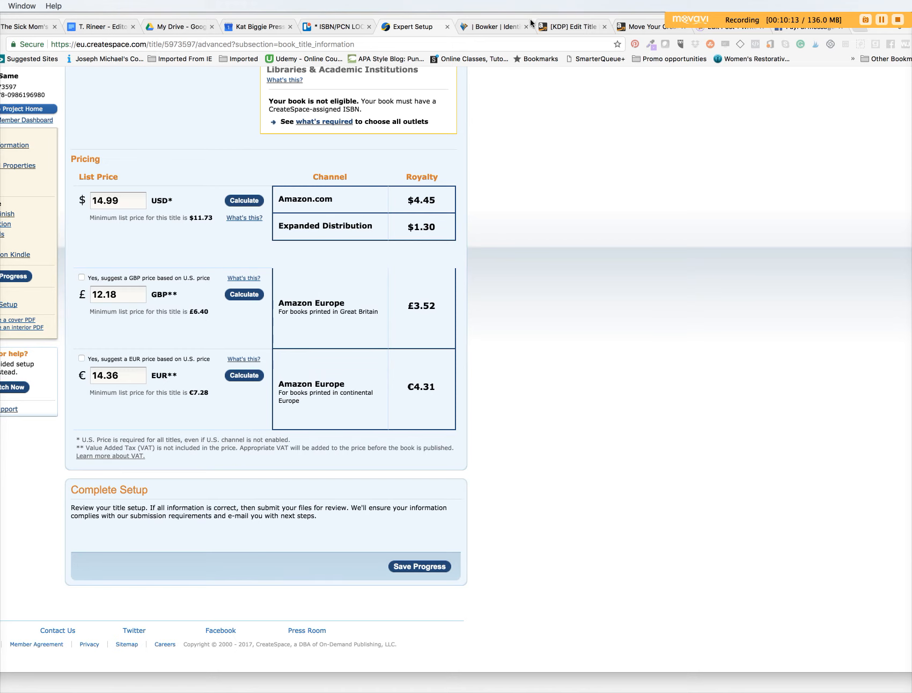
pyautogui.click(572, 24)
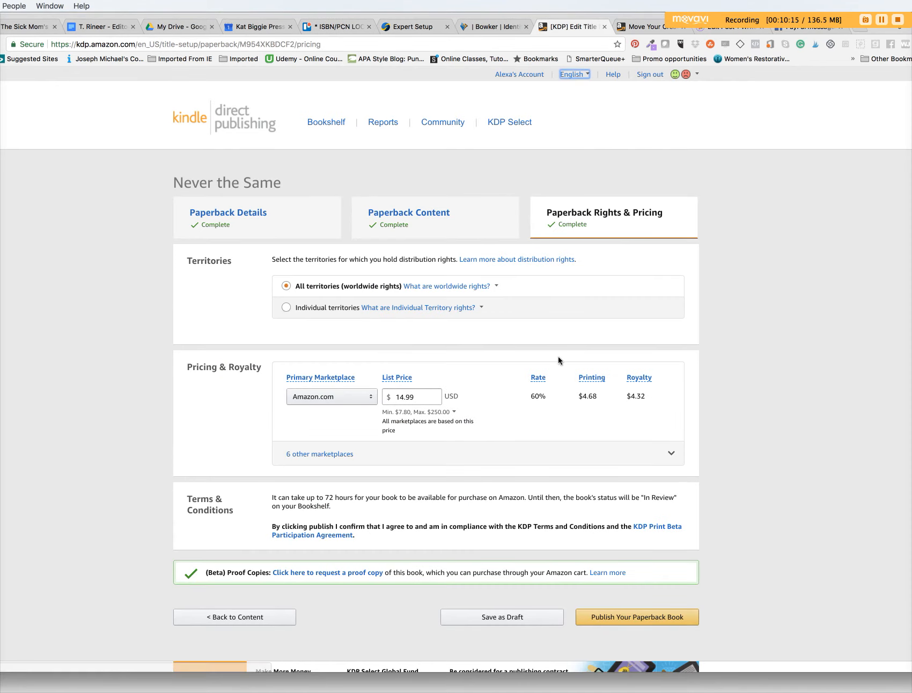
pyautogui.scroll(-3, 551, 358)
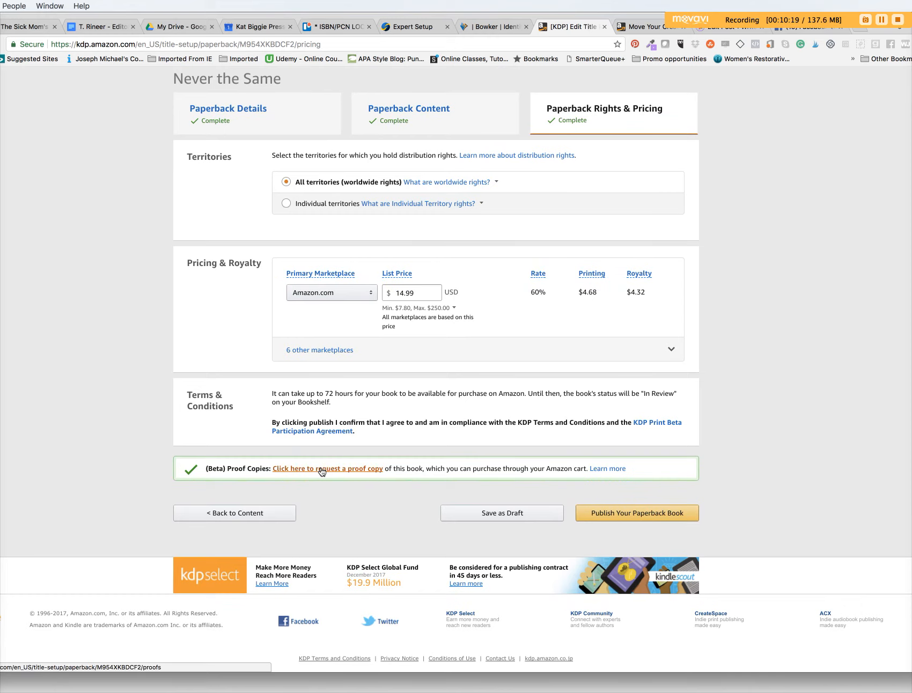
pyautogui.click(317, 470)
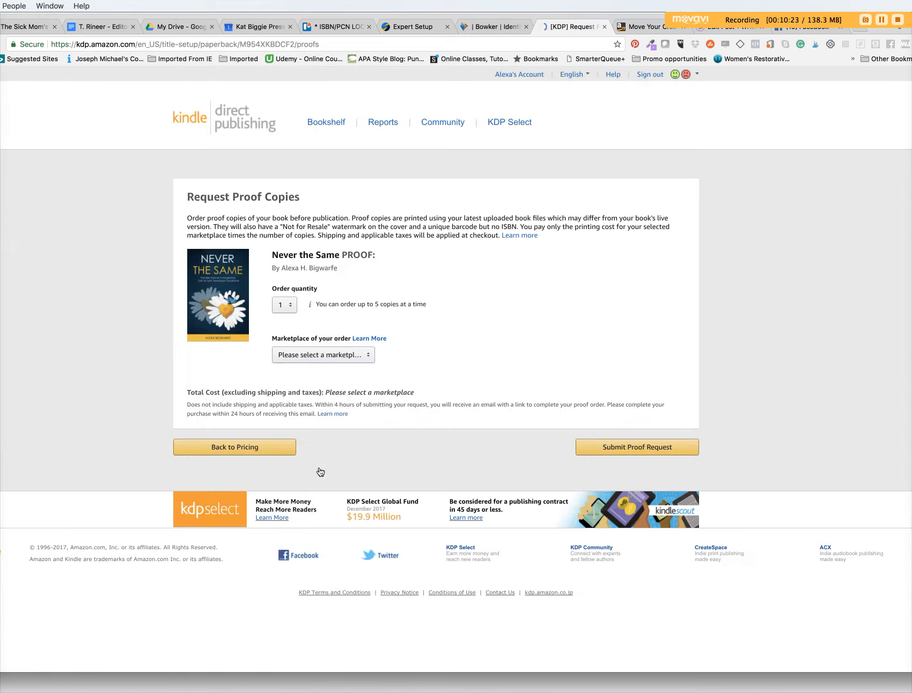
# Choose Amazon.com as the marketplace for the proof copy order.
pyautogui.click(352, 358)
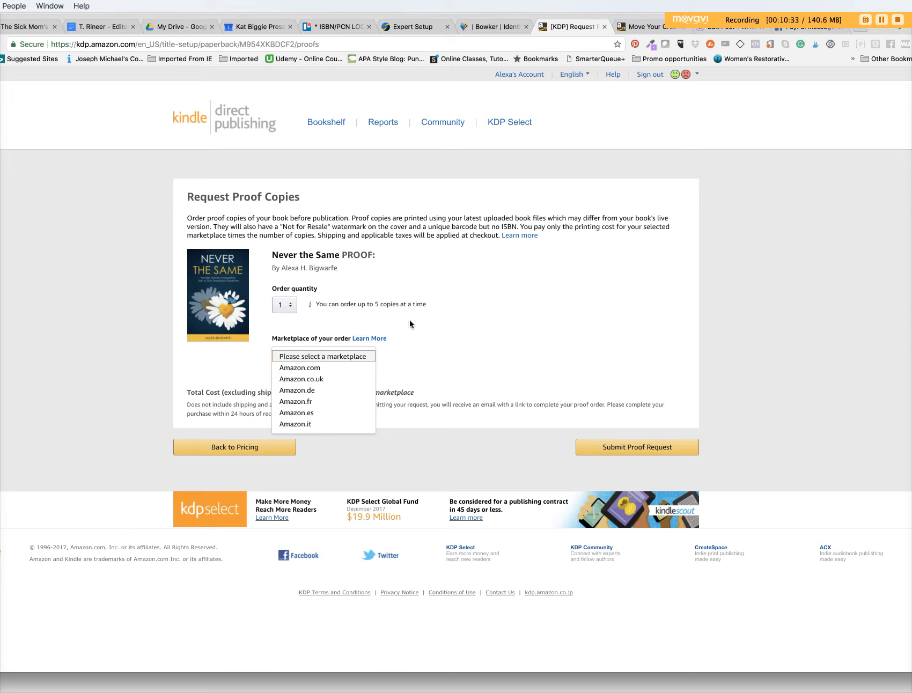
pyautogui.click(470, 324)
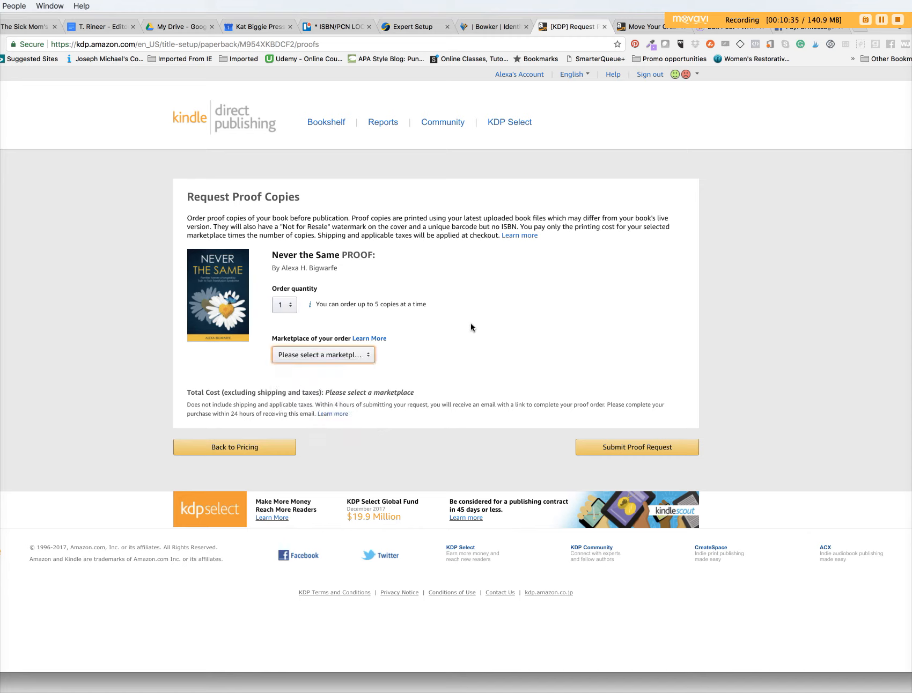
pyautogui.click(363, 358)
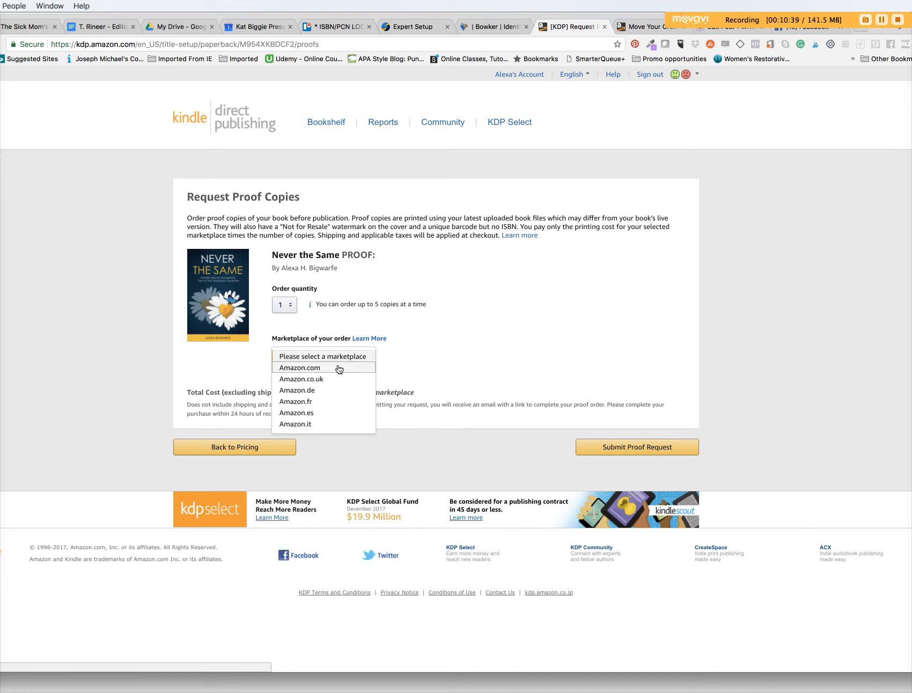
pyautogui.click(367, 368)
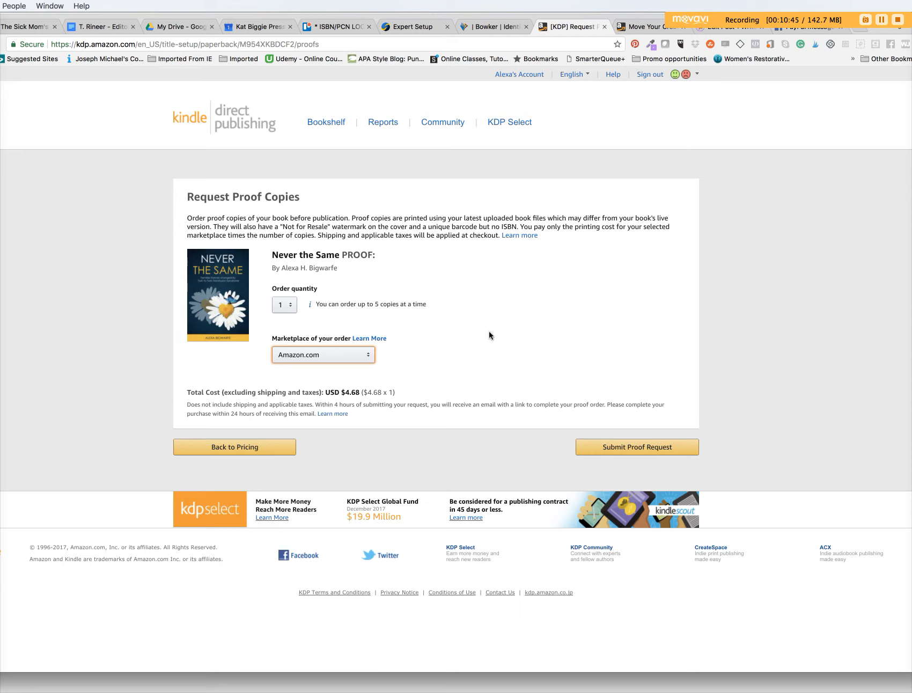
# Try an order quantity of 5 proof copies, and set the quantity back to 1.
pyautogui.click(292, 307)
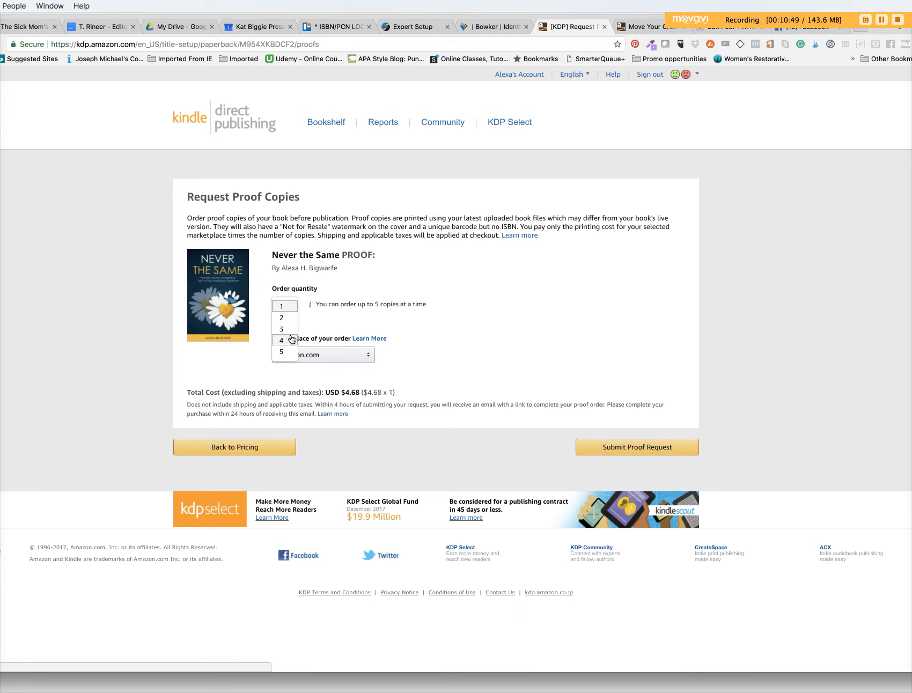
pyautogui.click(285, 353)
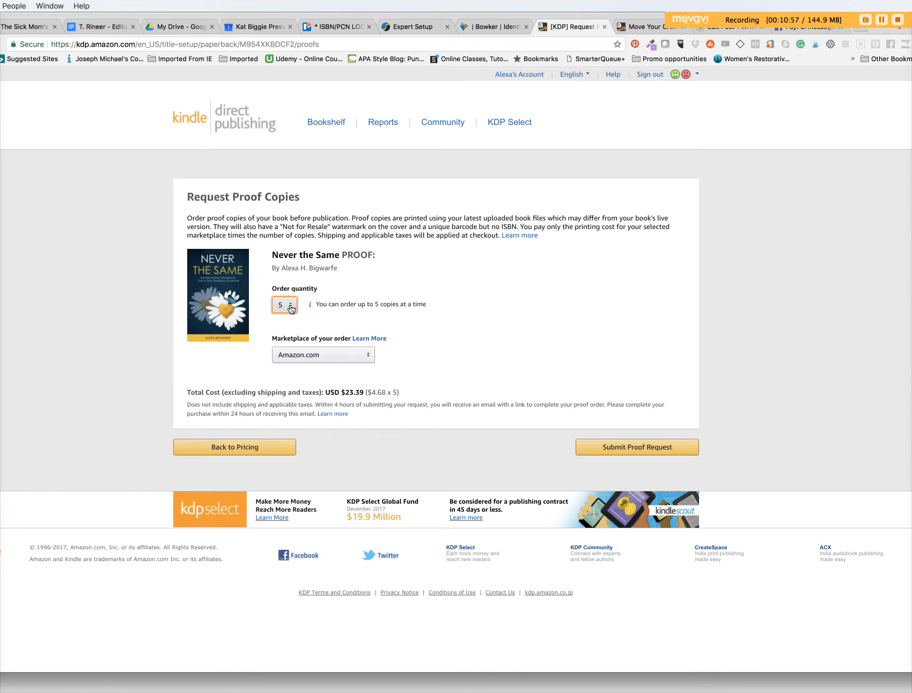
pyautogui.click(290, 307)
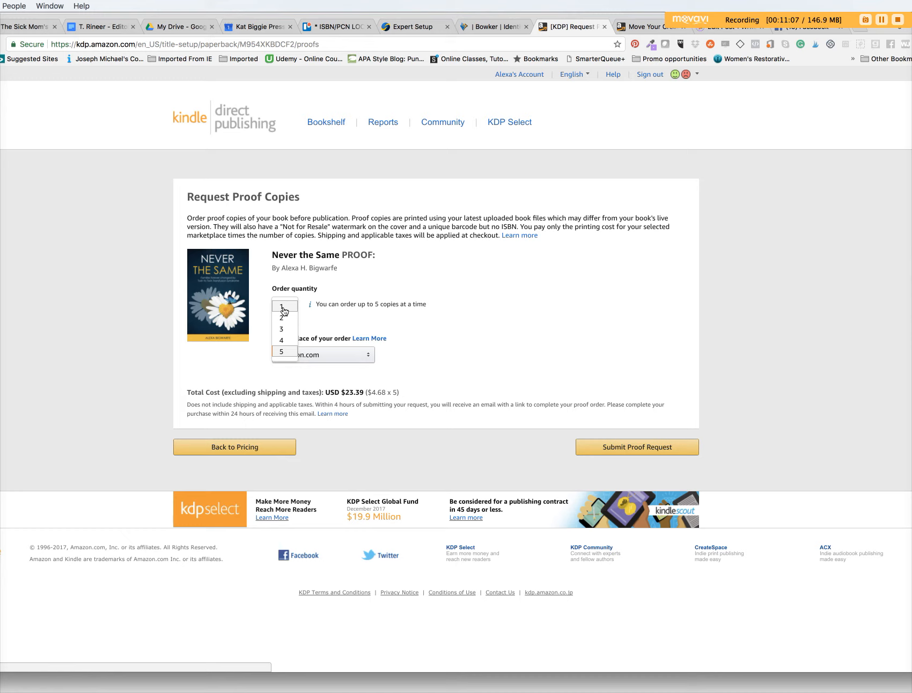
pyautogui.click(278, 307)
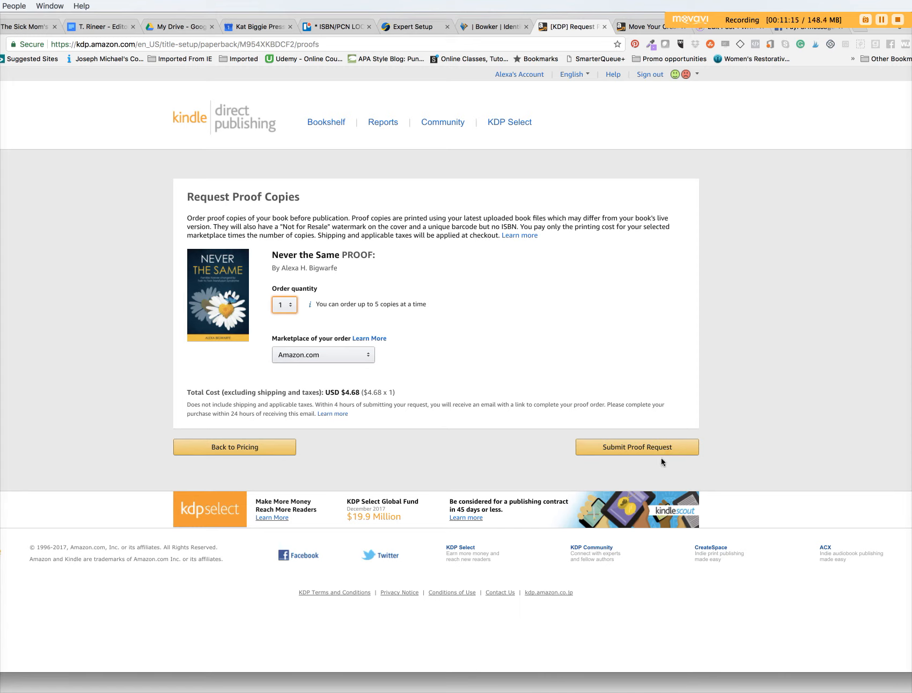
# Submit and confirm the proof request for Never the Same.
pyautogui.click(637, 446)
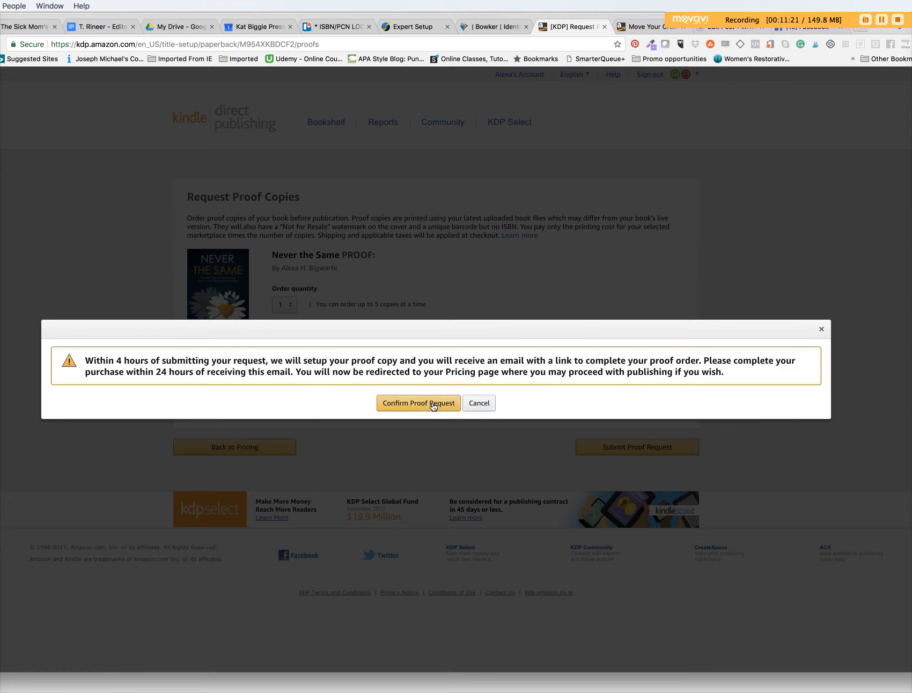
pyautogui.click(432, 405)
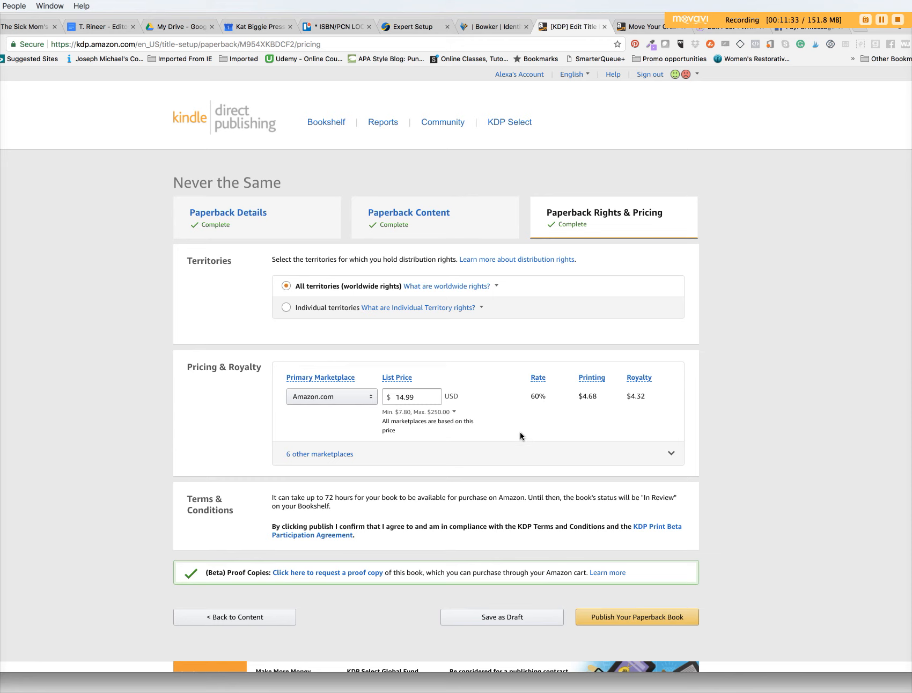
# Open the help topic on proof copies and read the How to order proofs section.
pyautogui.scroll(-3, 521, 433)
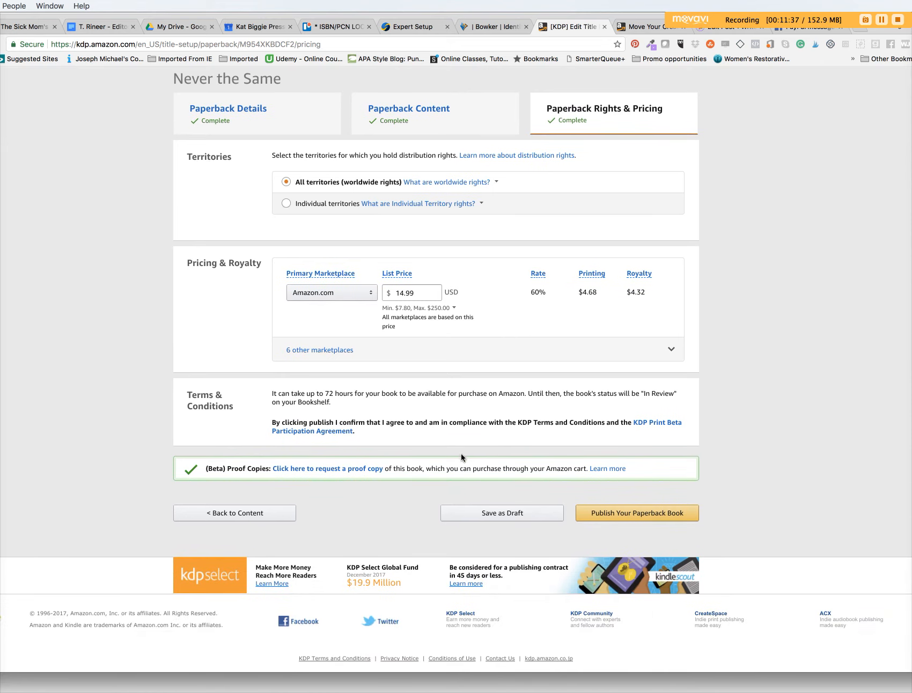
pyautogui.click(606, 469)
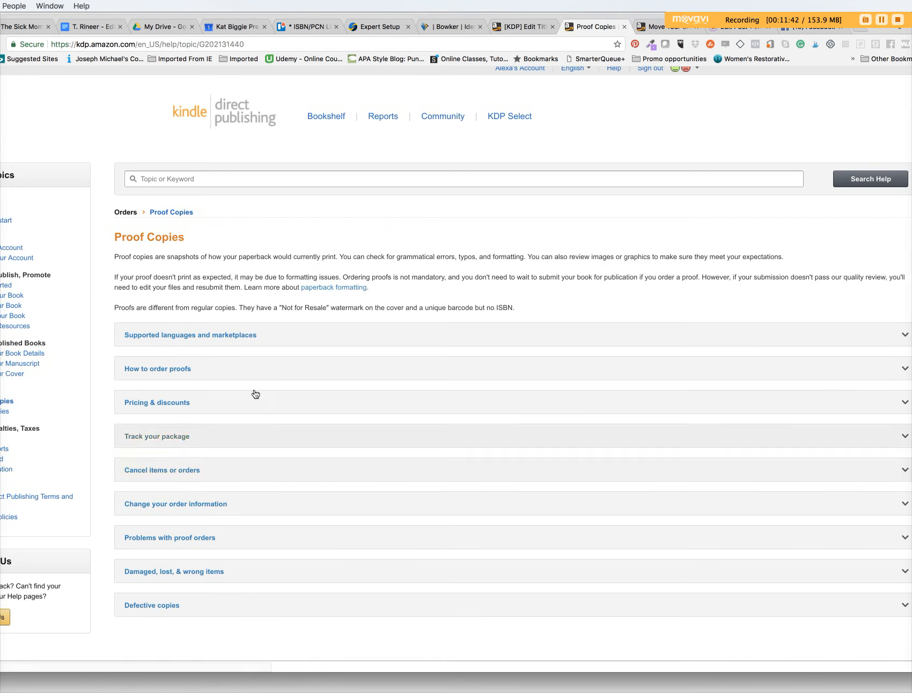
pyautogui.click(201, 370)
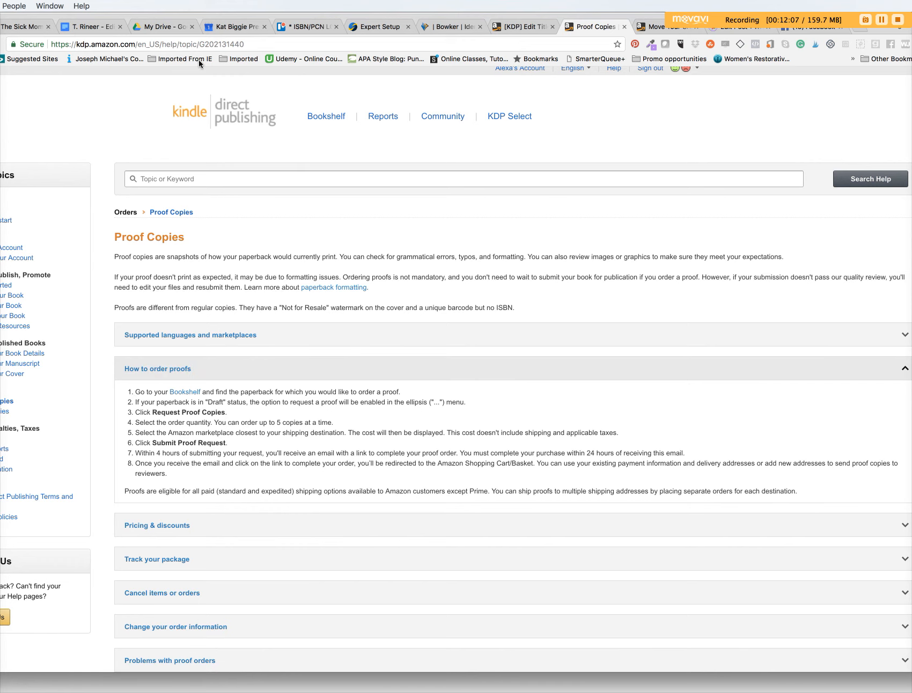
# Publish the Never the Same paperback from its rights and pricing page and dismiss the submission confirmation.
pyautogui.click(882, 20)
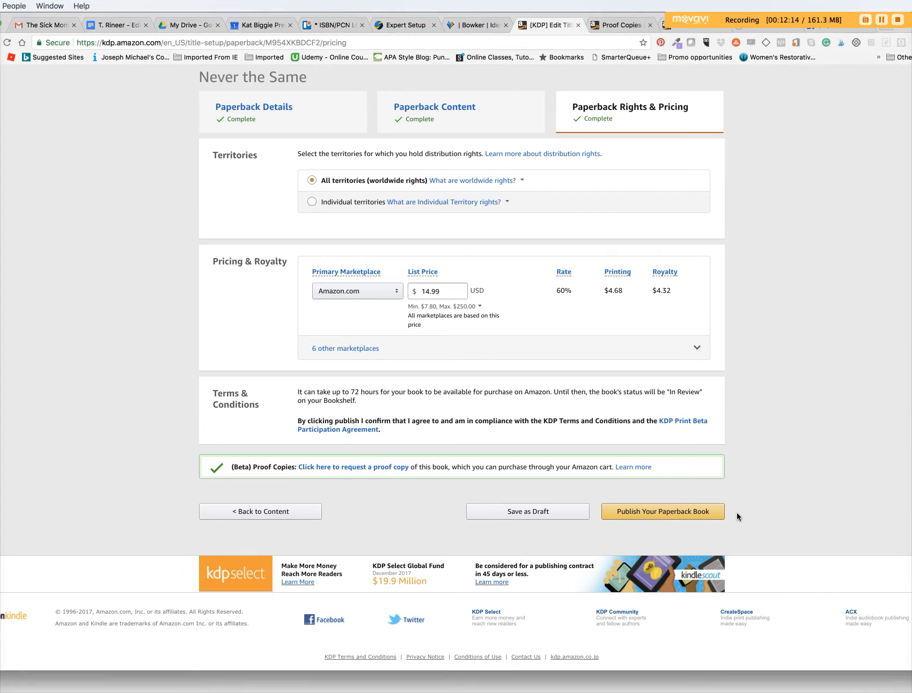
pyautogui.click(658, 514)
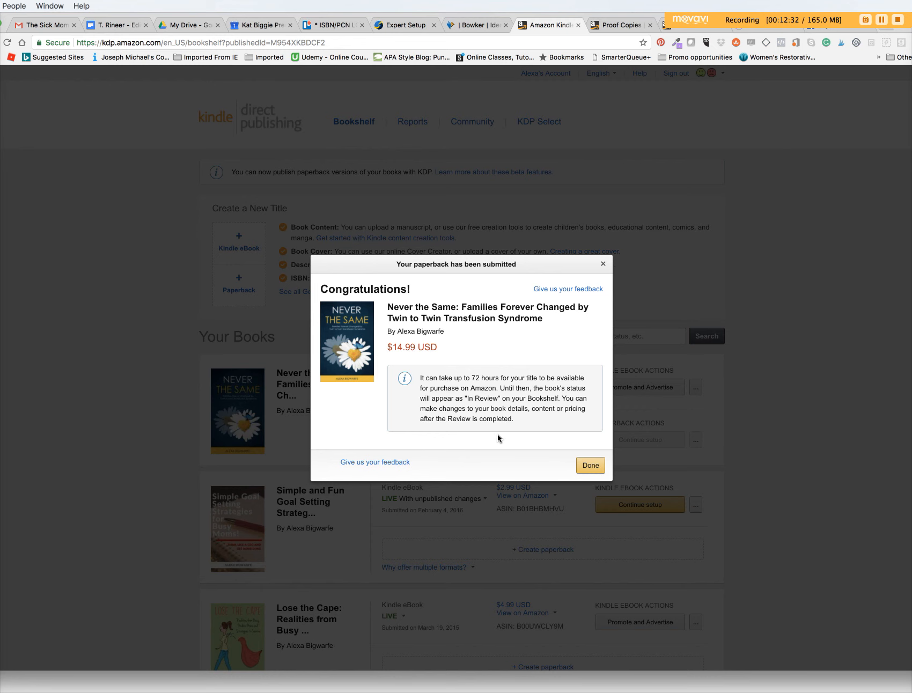
pyautogui.click(592, 465)
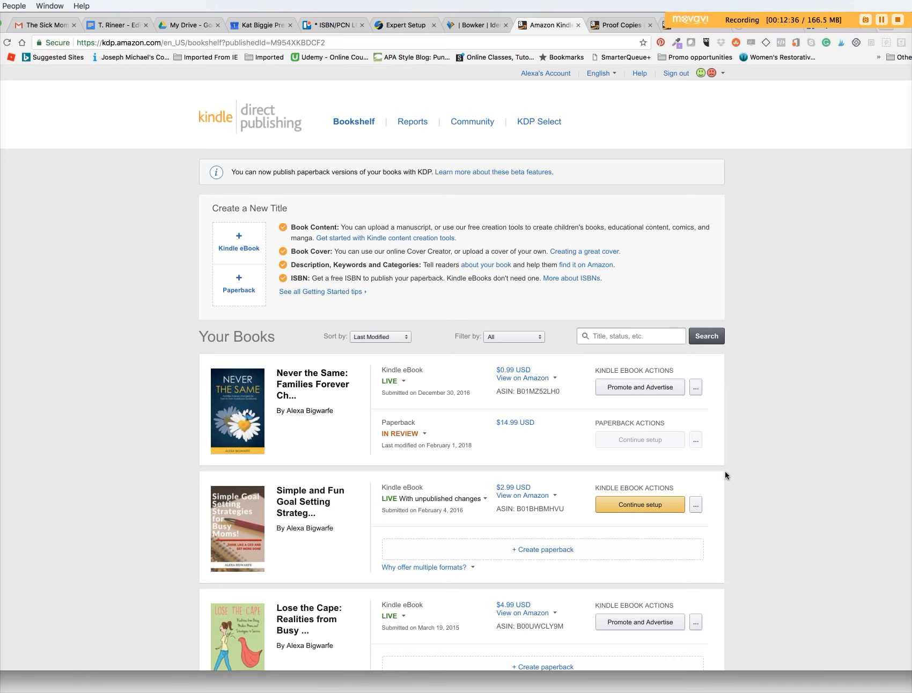
pyautogui.scroll(-3, 726, 475)
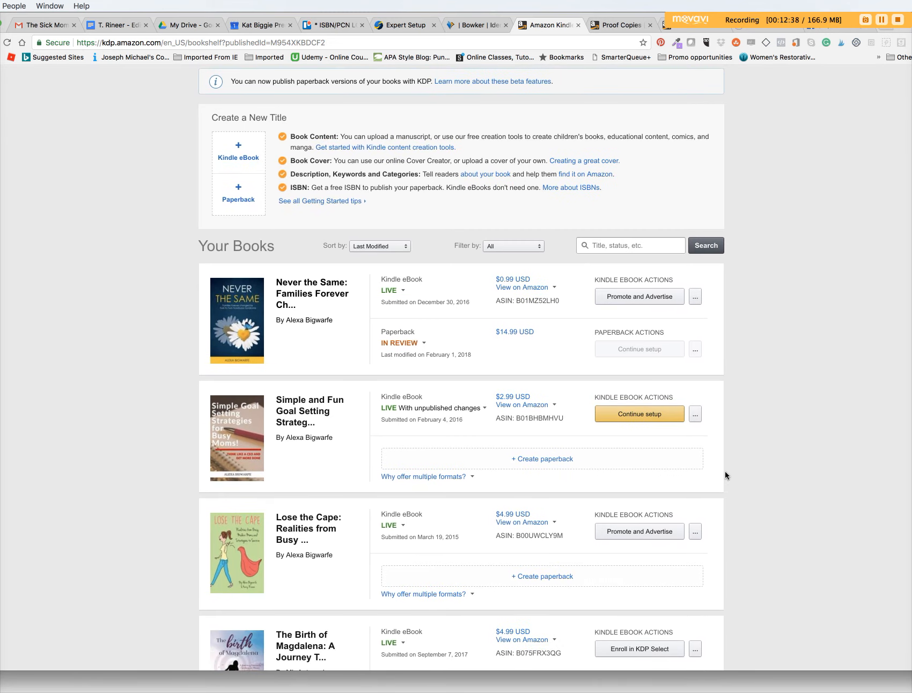
pyautogui.scroll(3, 725, 472)
pyautogui.scroll(-3, 736, 475)
pyautogui.scroll(-2, 735, 474)
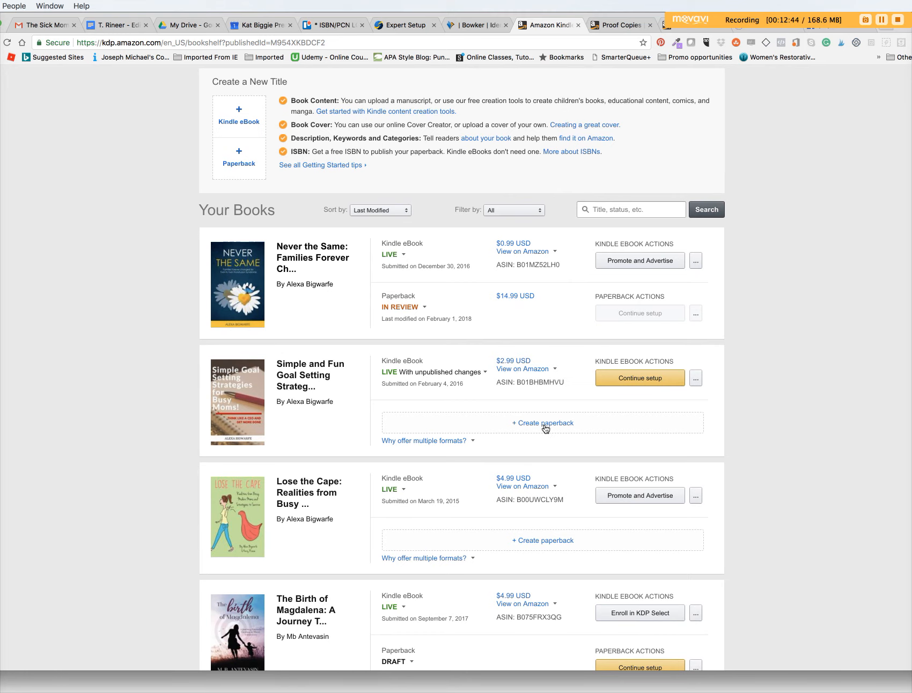
pyautogui.scroll(-1, 549, 436)
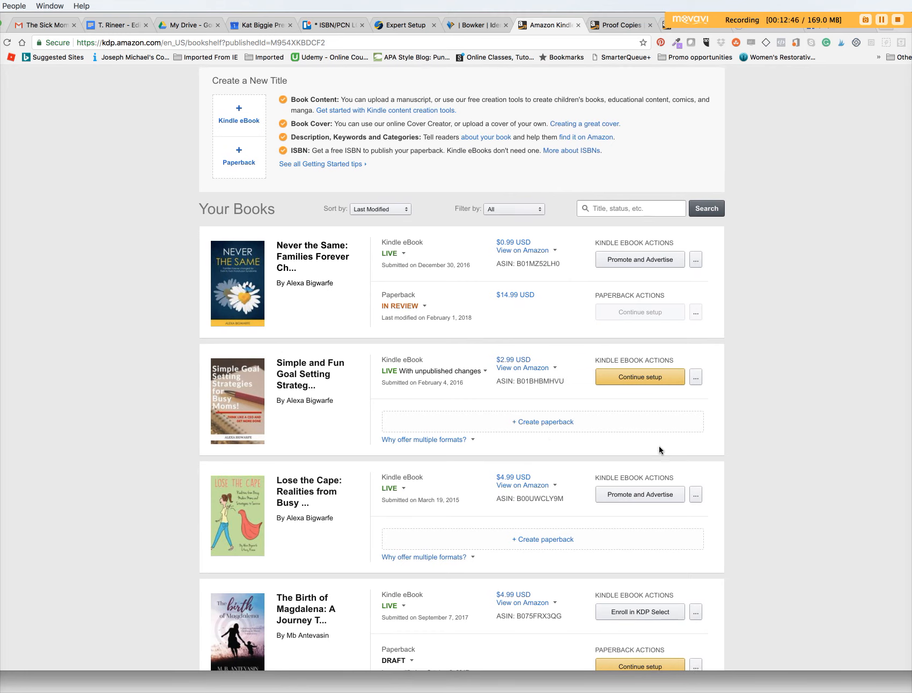